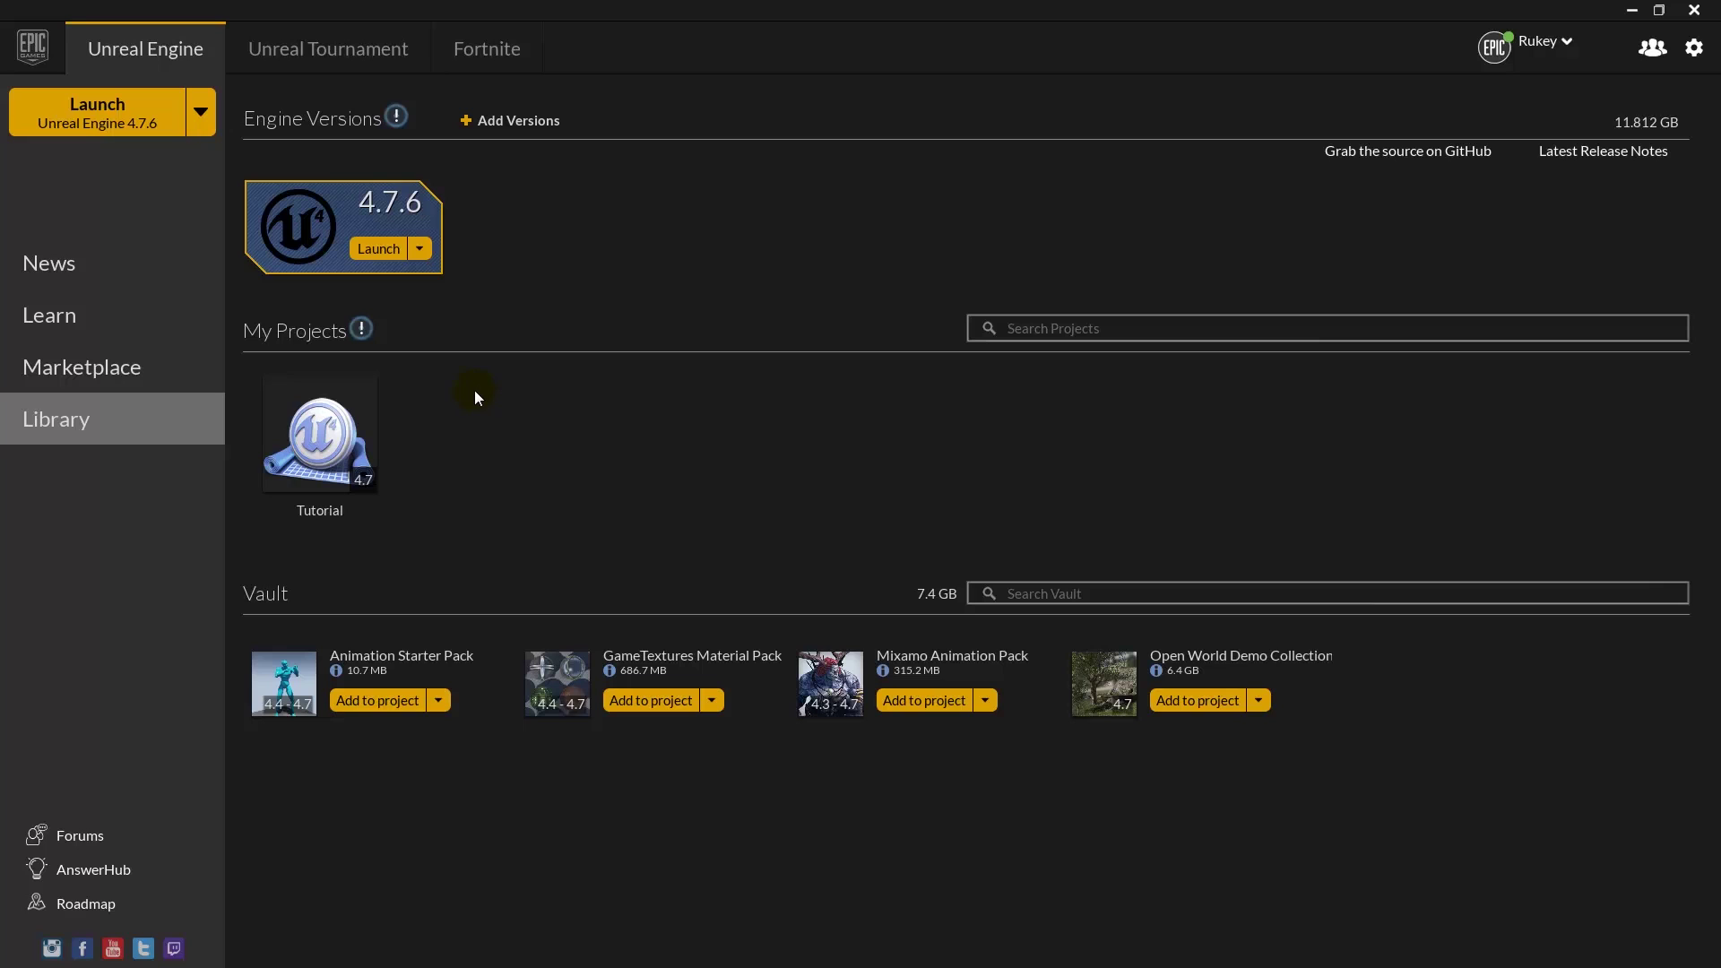
Launch Unreal Engine 4.7.6 from the engine versions in the Library.
click(73, 418)
mouse_move(324, 217)
click(376, 250)
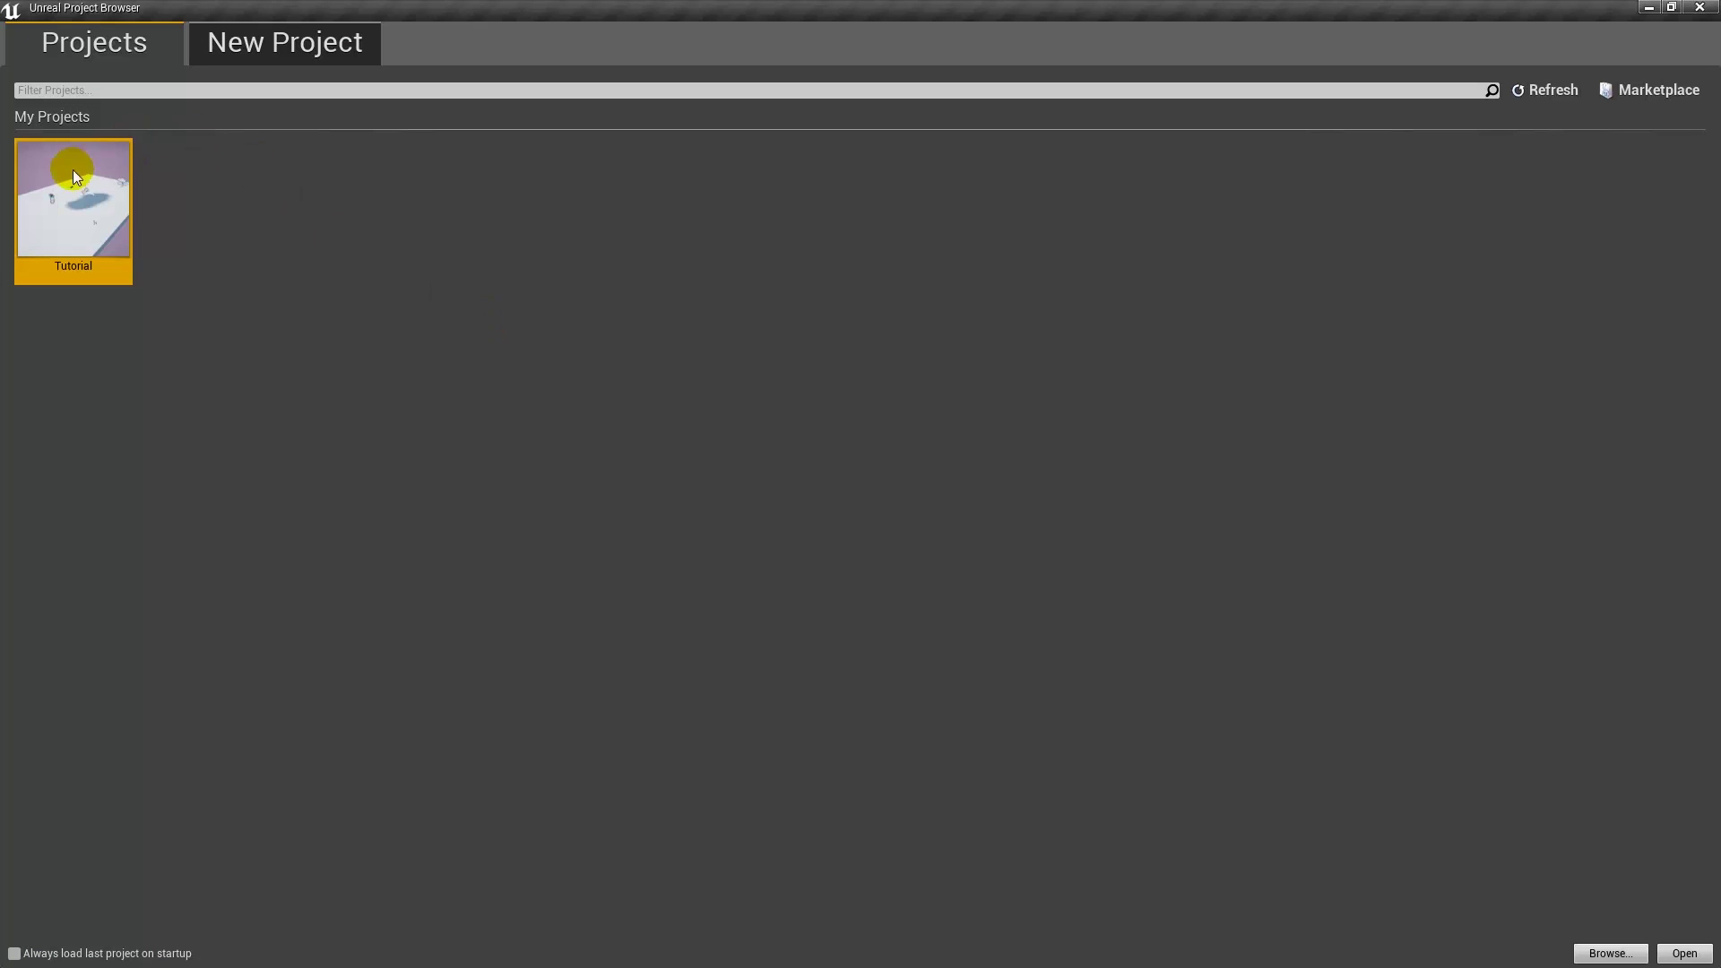
Create a new project from the Blueprint First Person template, after checking the C++ templates.
click(305, 48)
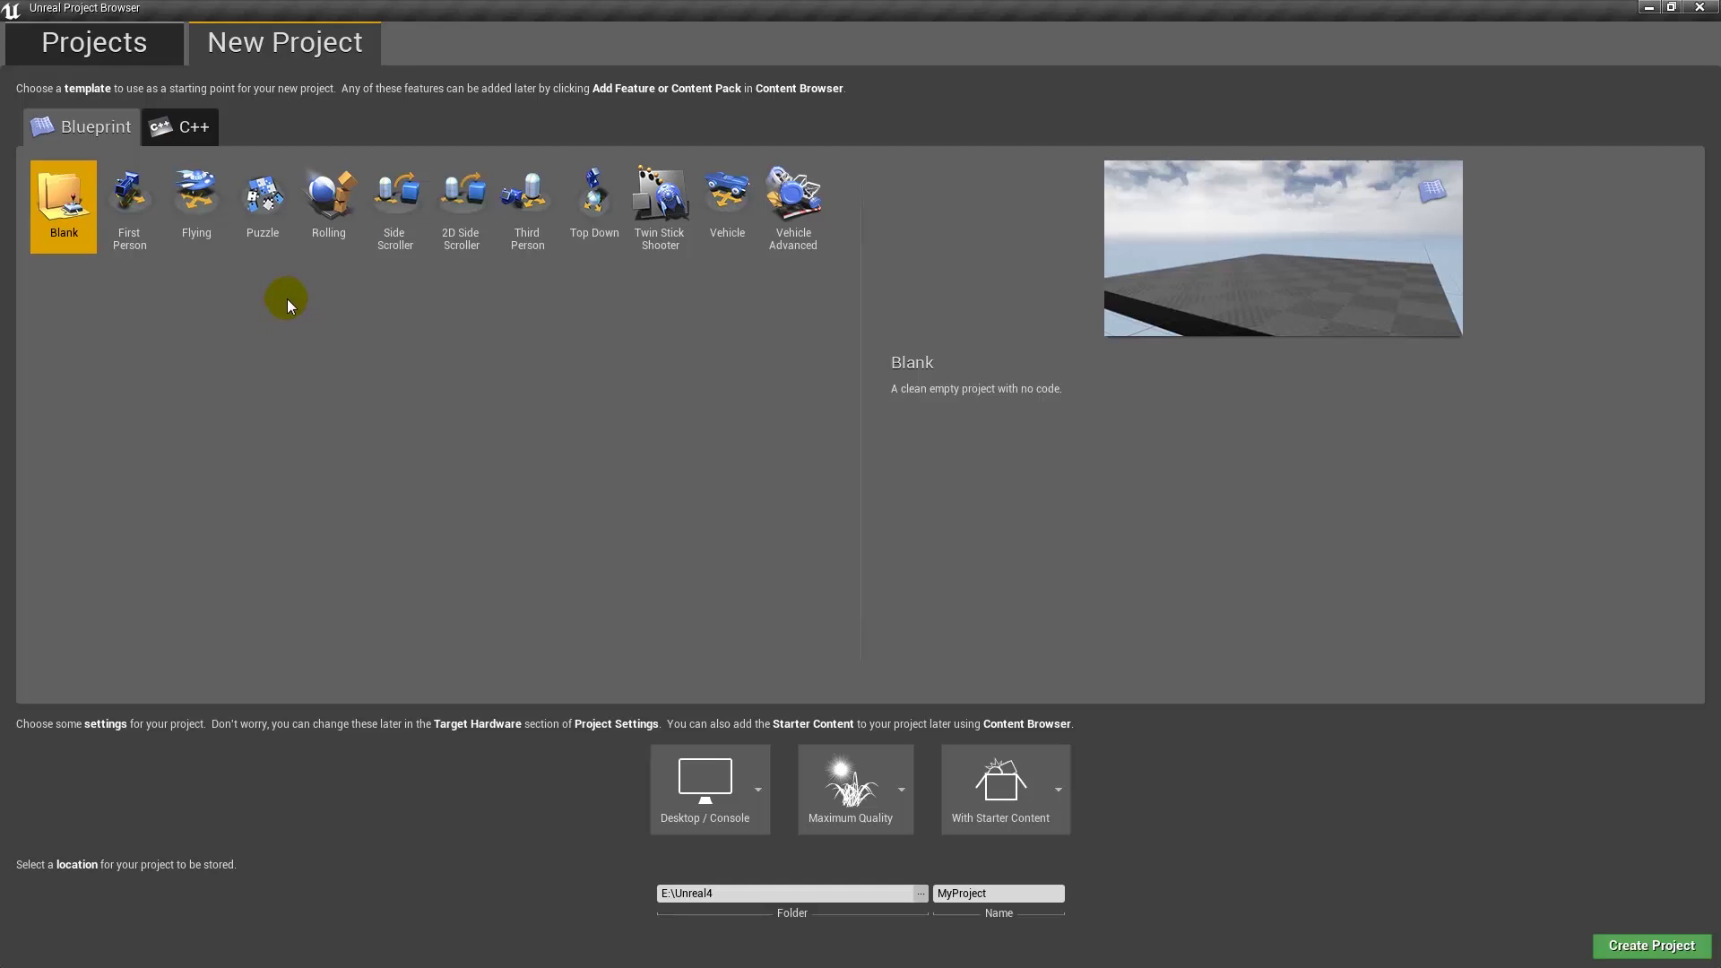
click(190, 126)
click(211, 328)
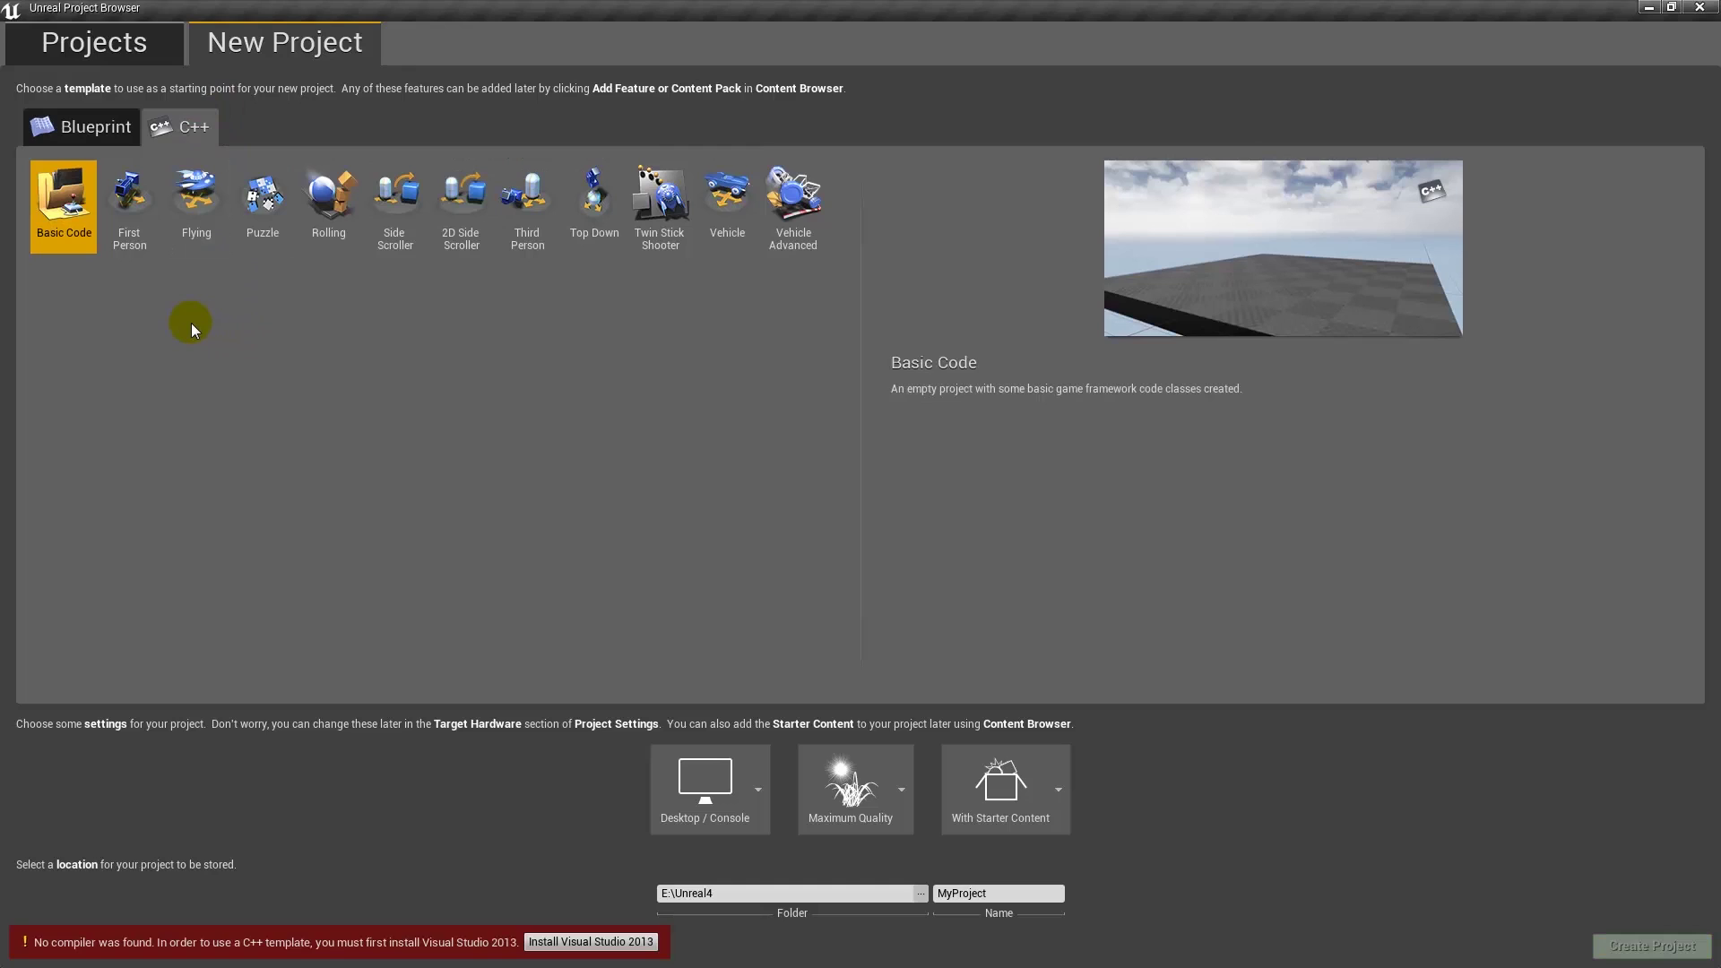
click(100, 121)
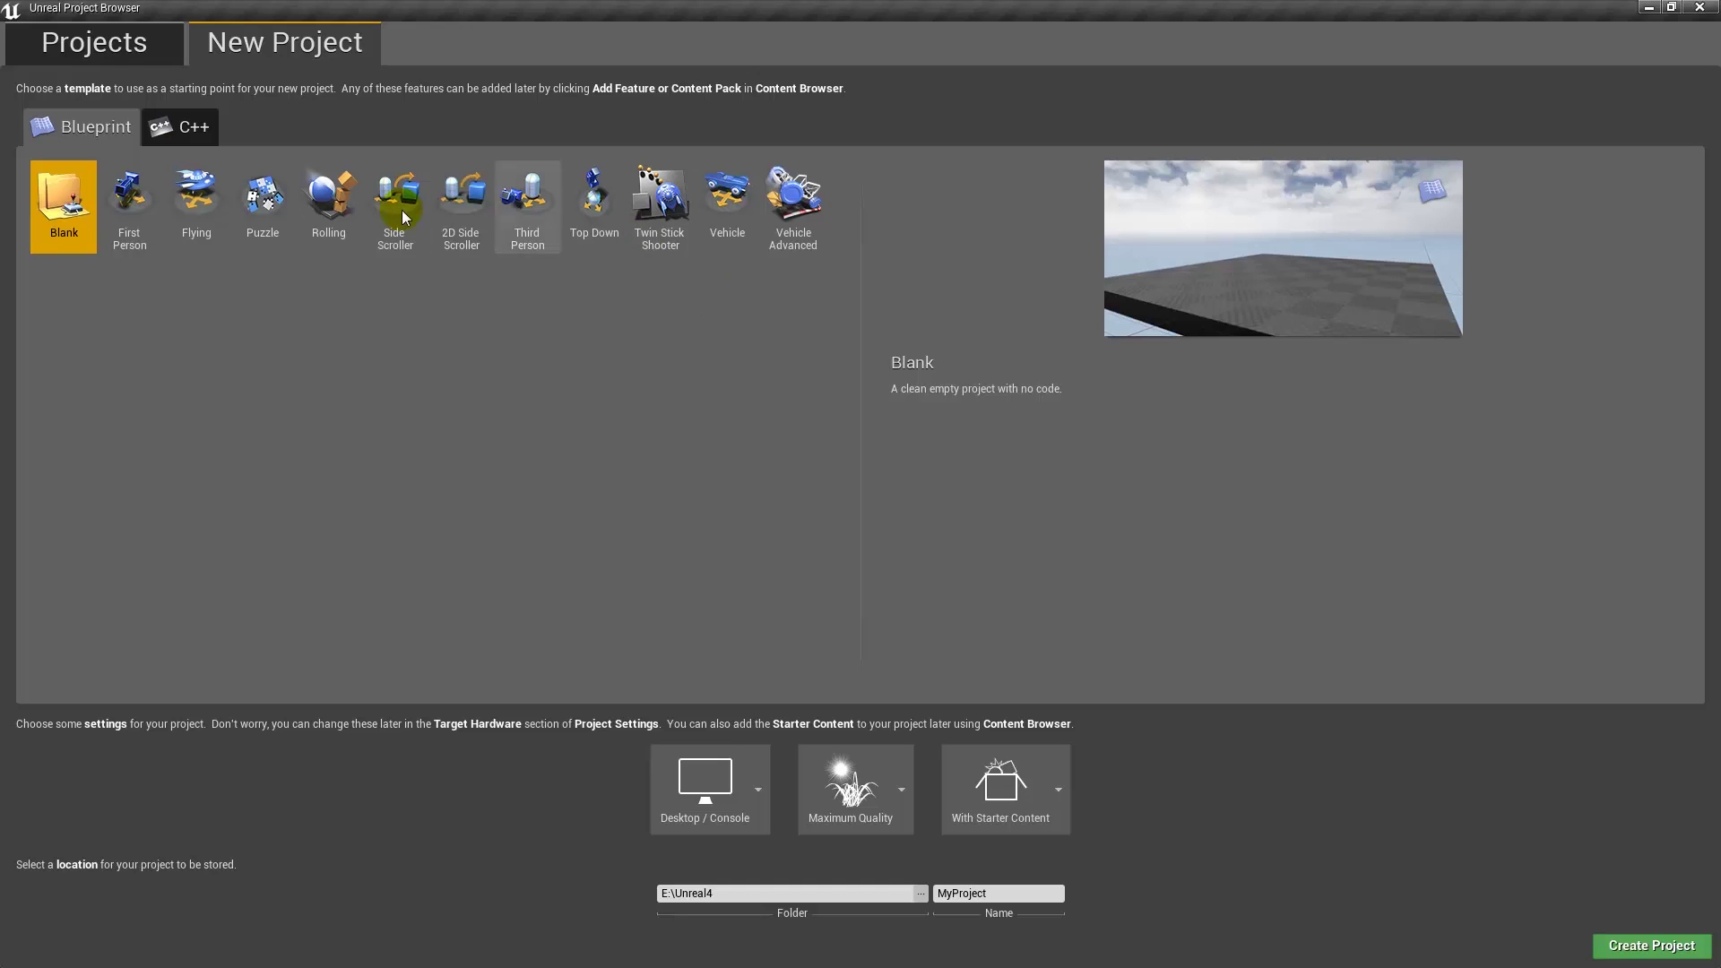
click(129, 205)
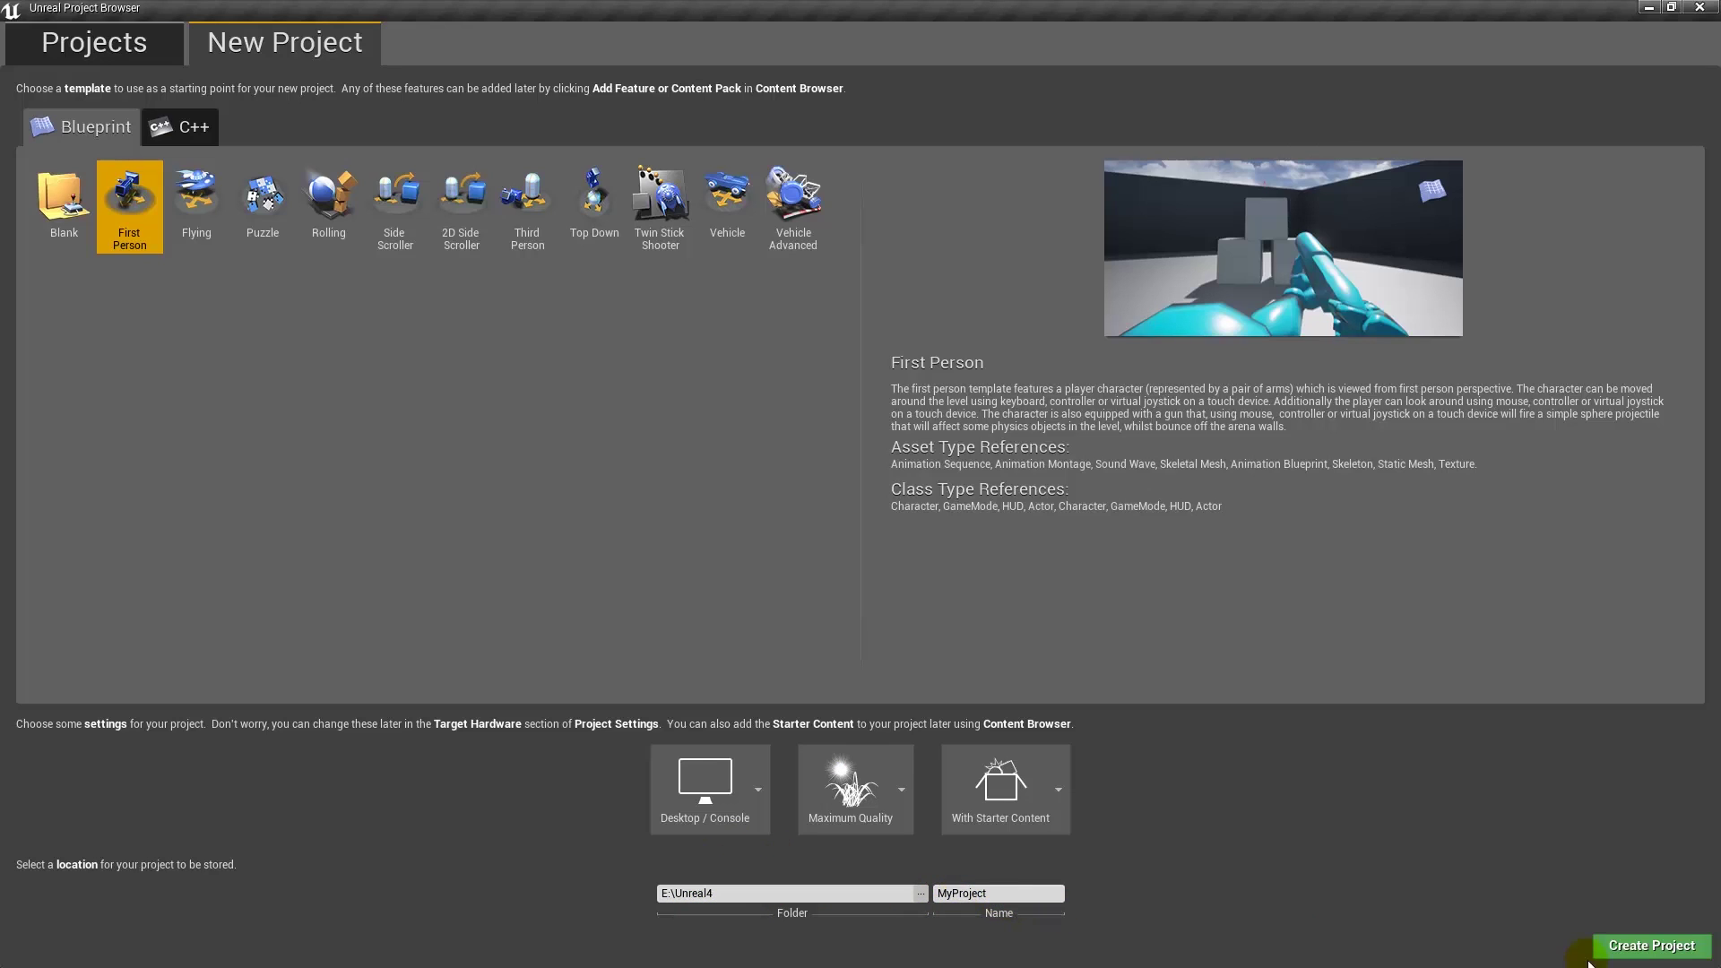
click(1613, 947)
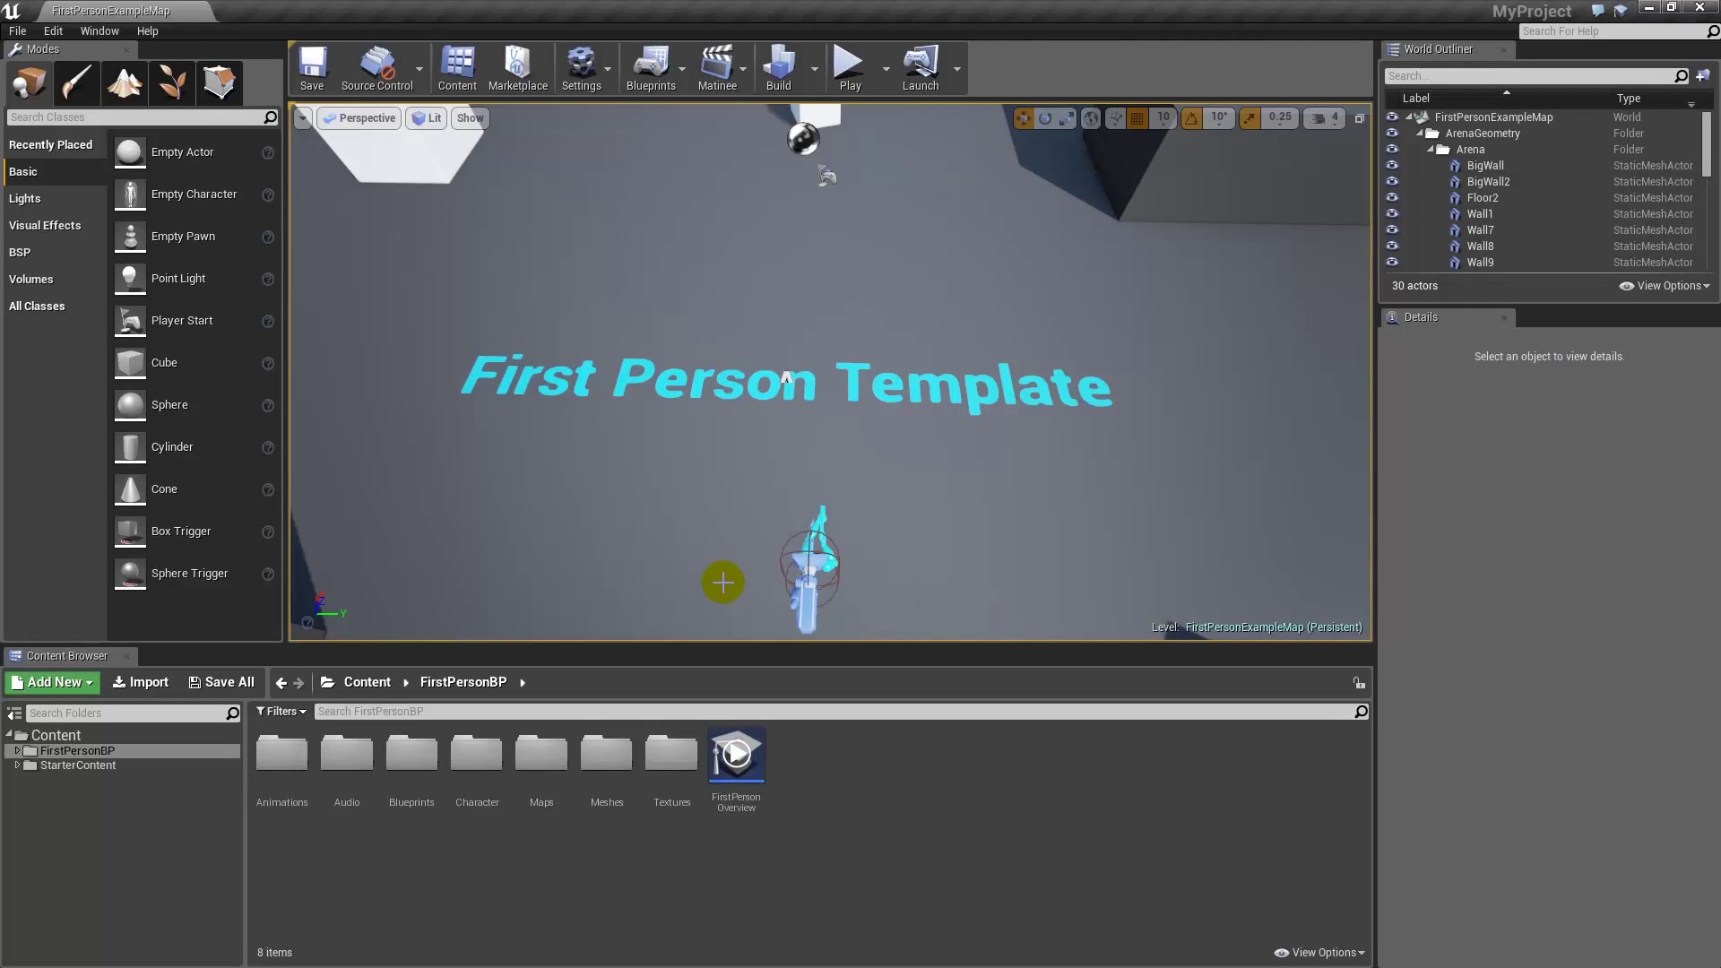
Place a cube and a sphere on the arena floor near the start of the First Person Template text.
alt+drag(682, 422, 682, 409)
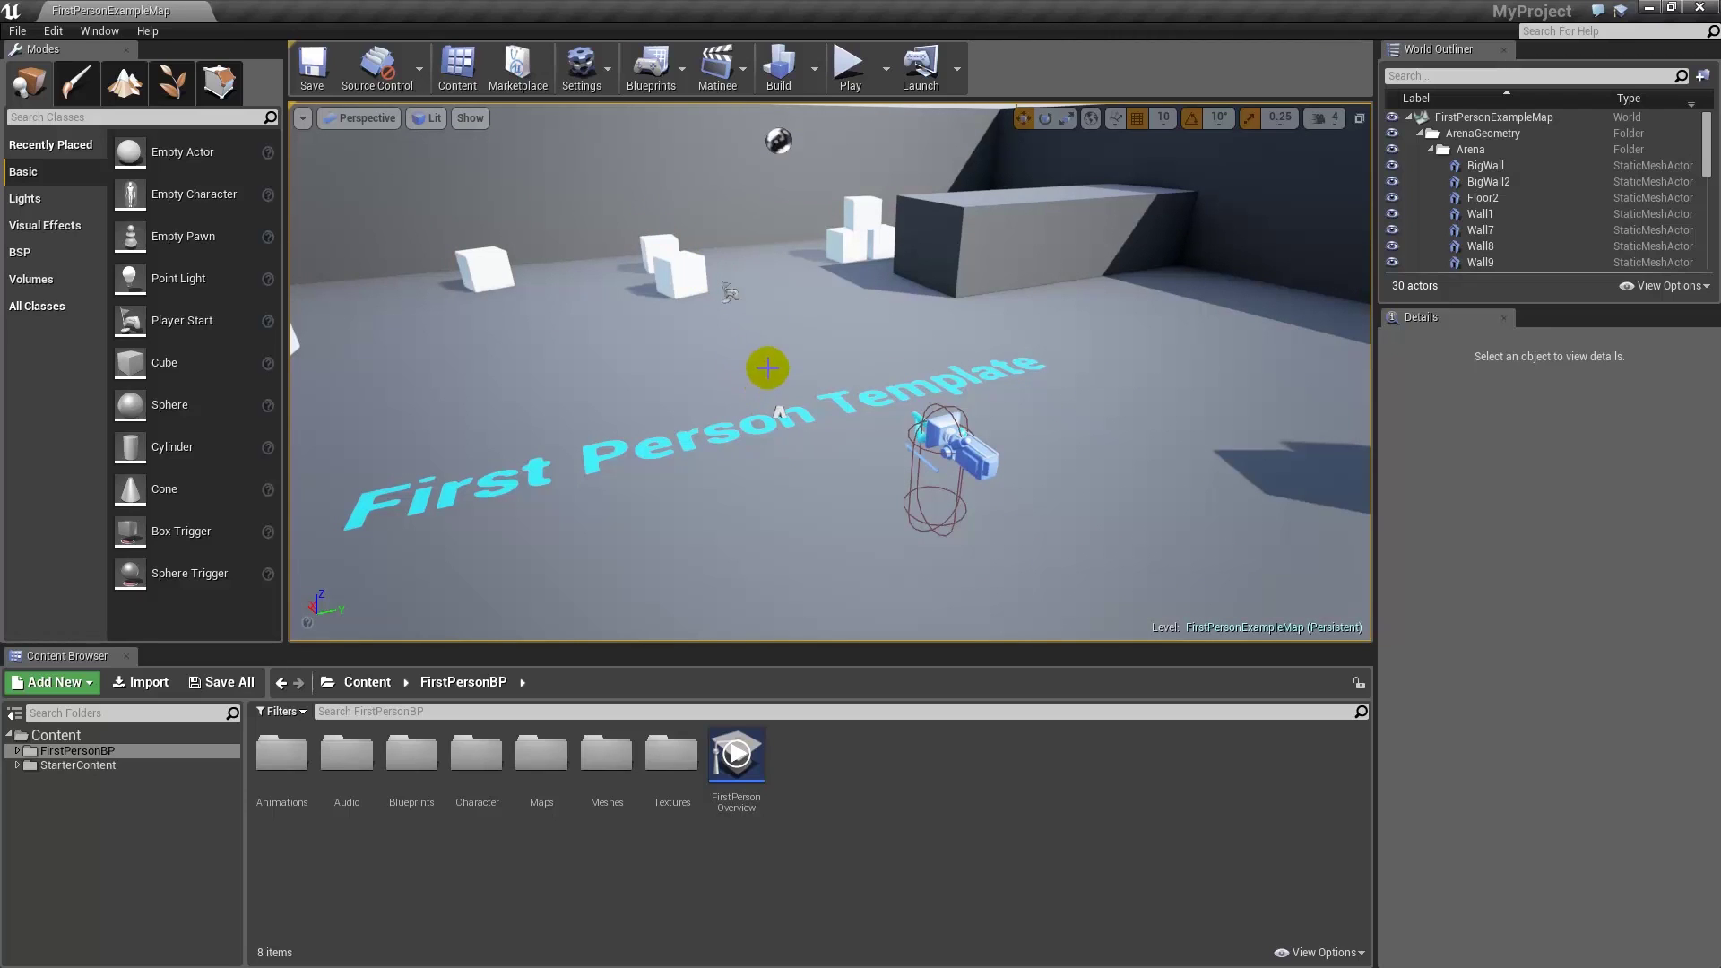
mouse_move(800, 349)
right_down()
mouse_move(717, 355)
mouse_move(788, 354)
mouse_move(710, 322)
mouse_move(780, 314)
mouse_move(778, 375)
mouse_move(804, 372)
right_up()
right_drag(587, 160, 587, 148)
mouse_move(860, 386)
right_down()
mouse_move(843, 385)
mouse_move(877, 393)
mouse_move(841, 380)
right_up()
right_drag(1112, 315, 757, 110)
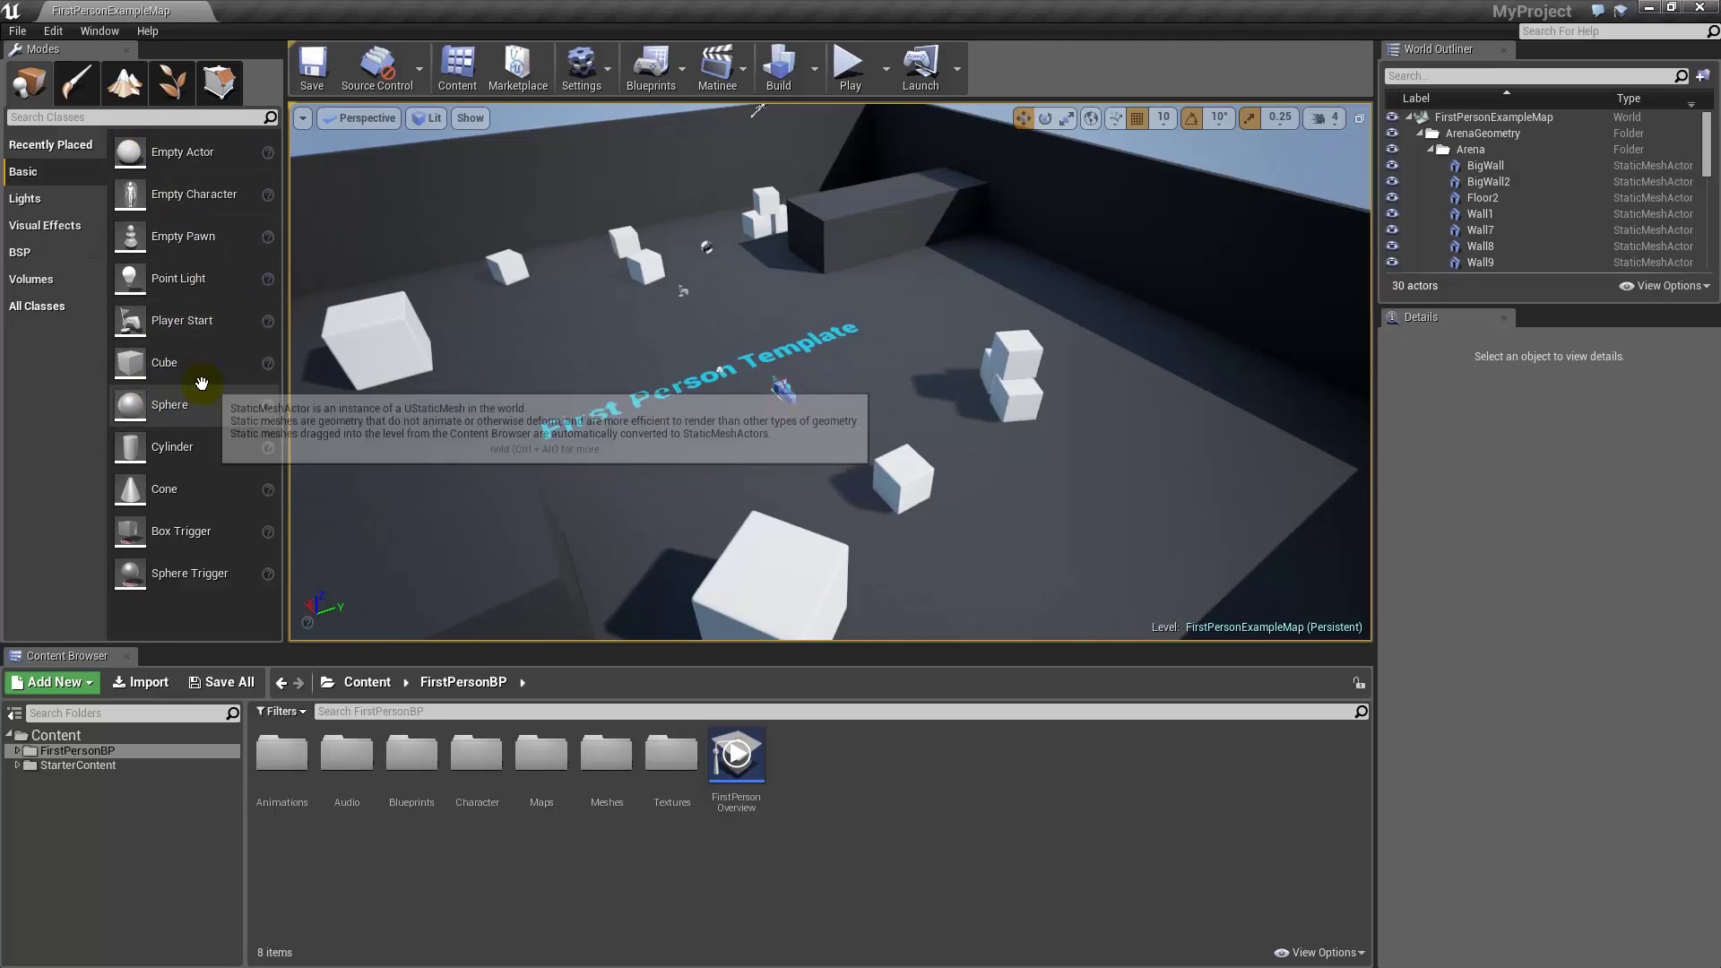
drag(202, 383, 680, 365)
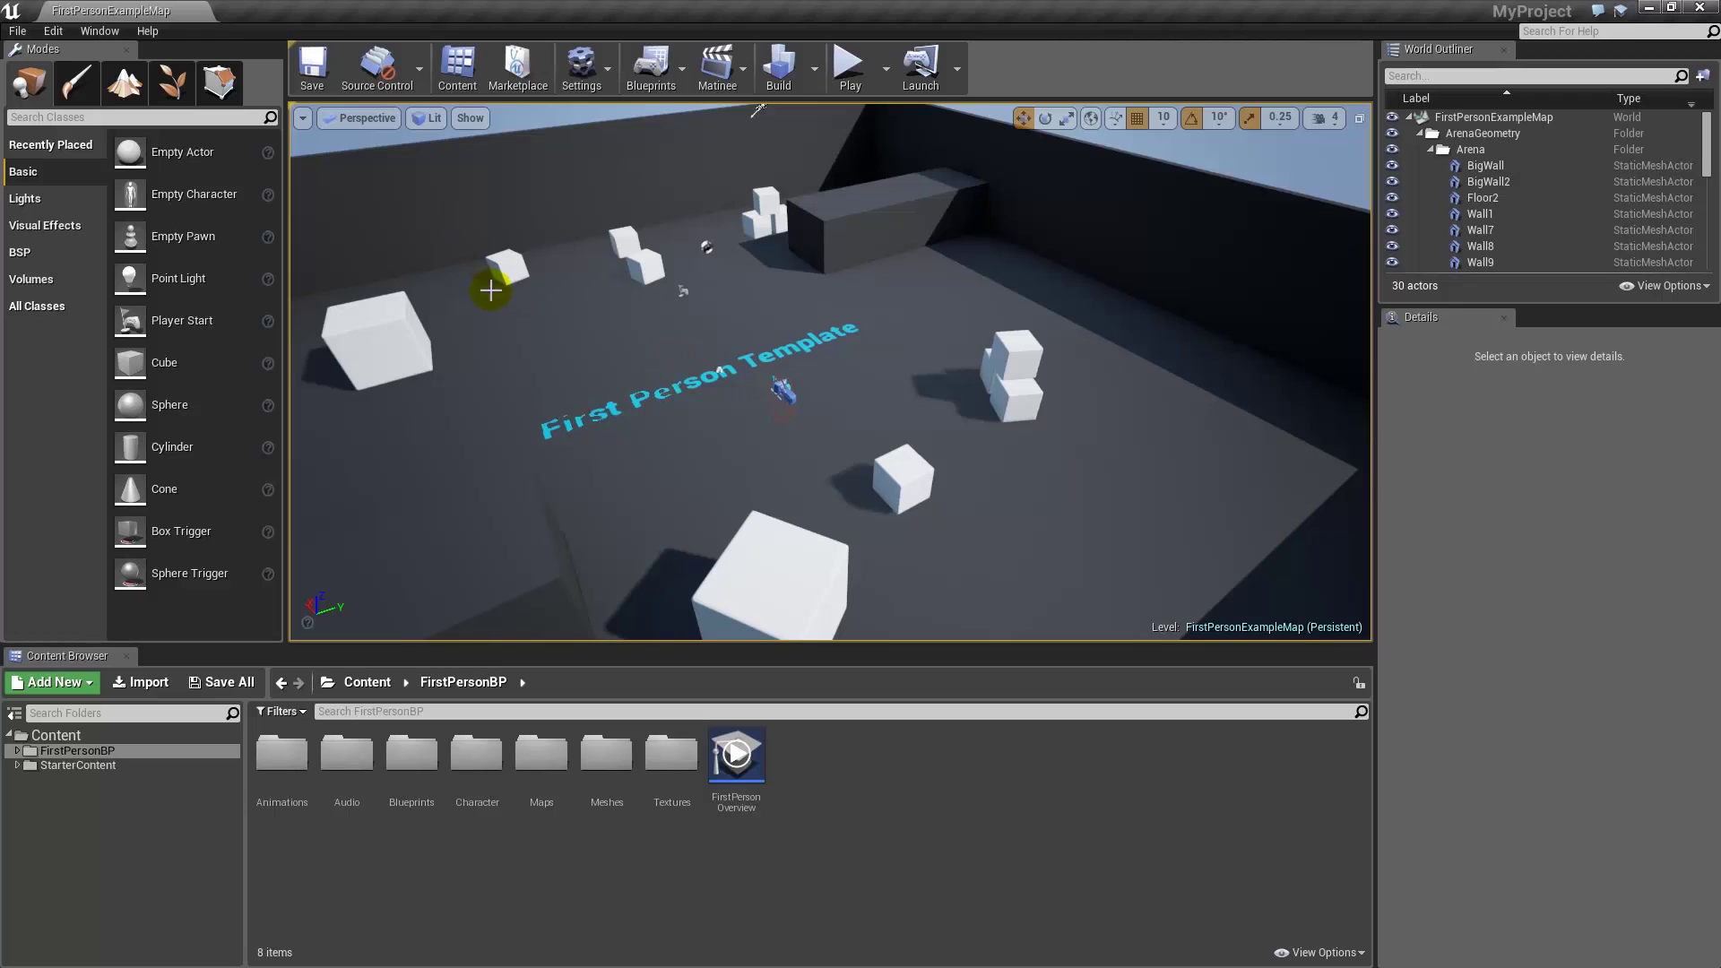
drag(166, 362, 606, 343)
drag(171, 416, 534, 395)
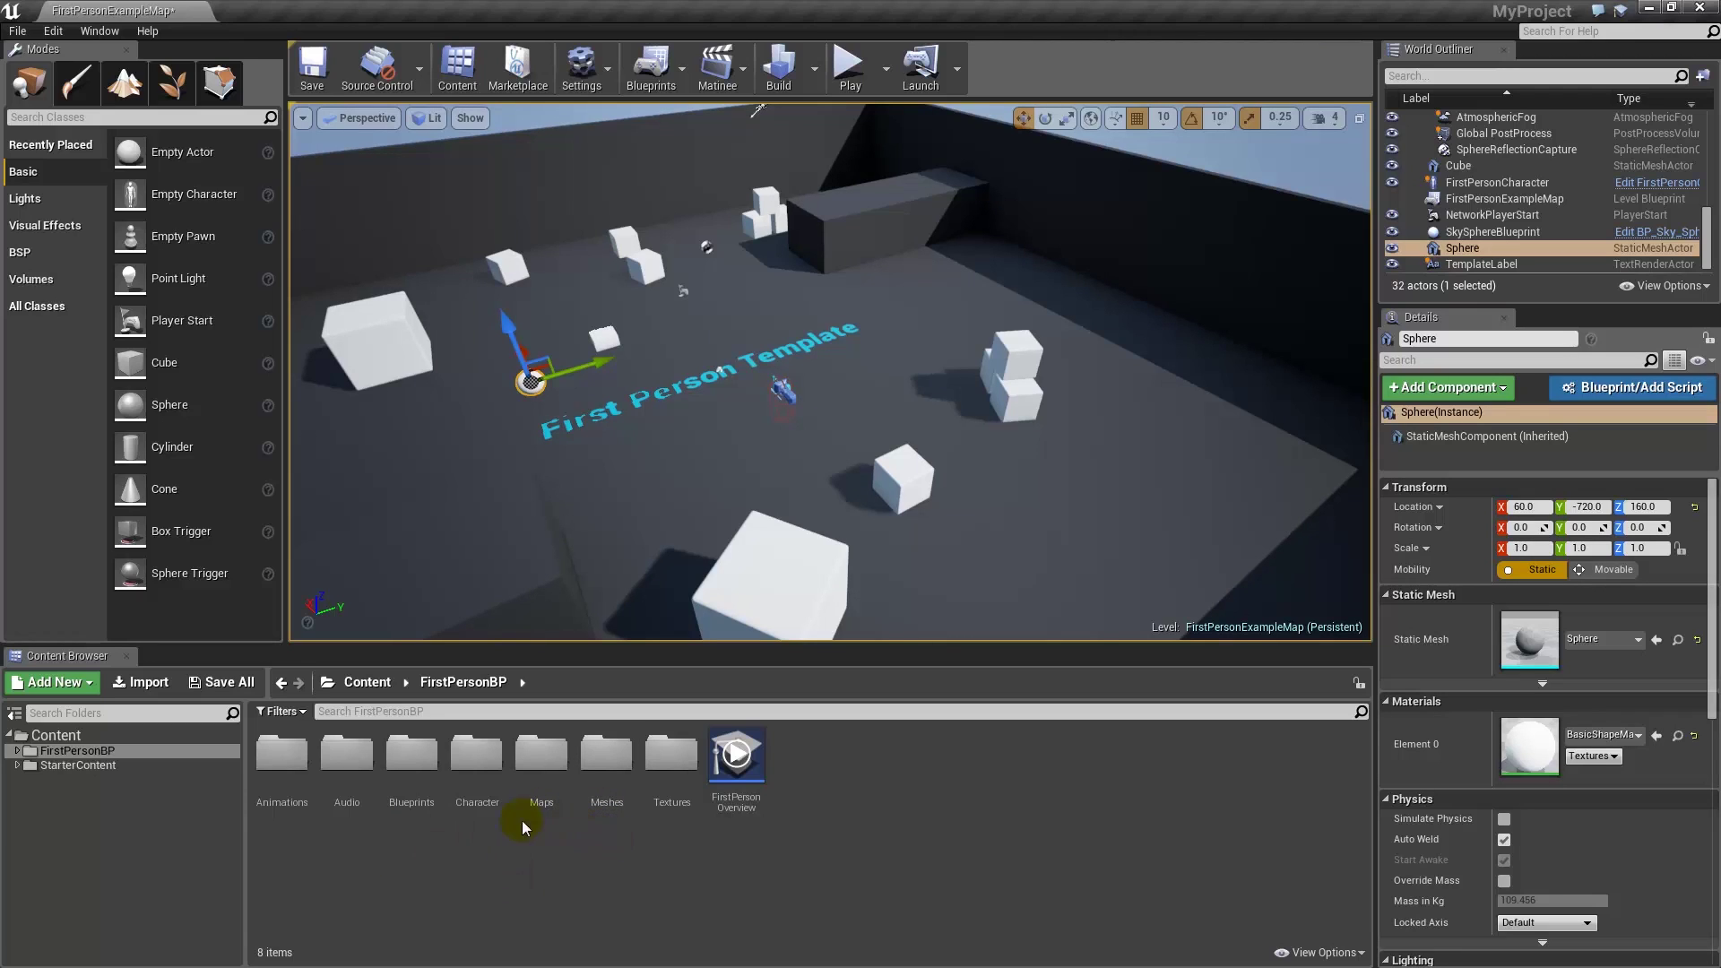
Examine the StarterContent subfolders, and inspect LargeCube and the small cube Cube06 in the level.
click(17, 764)
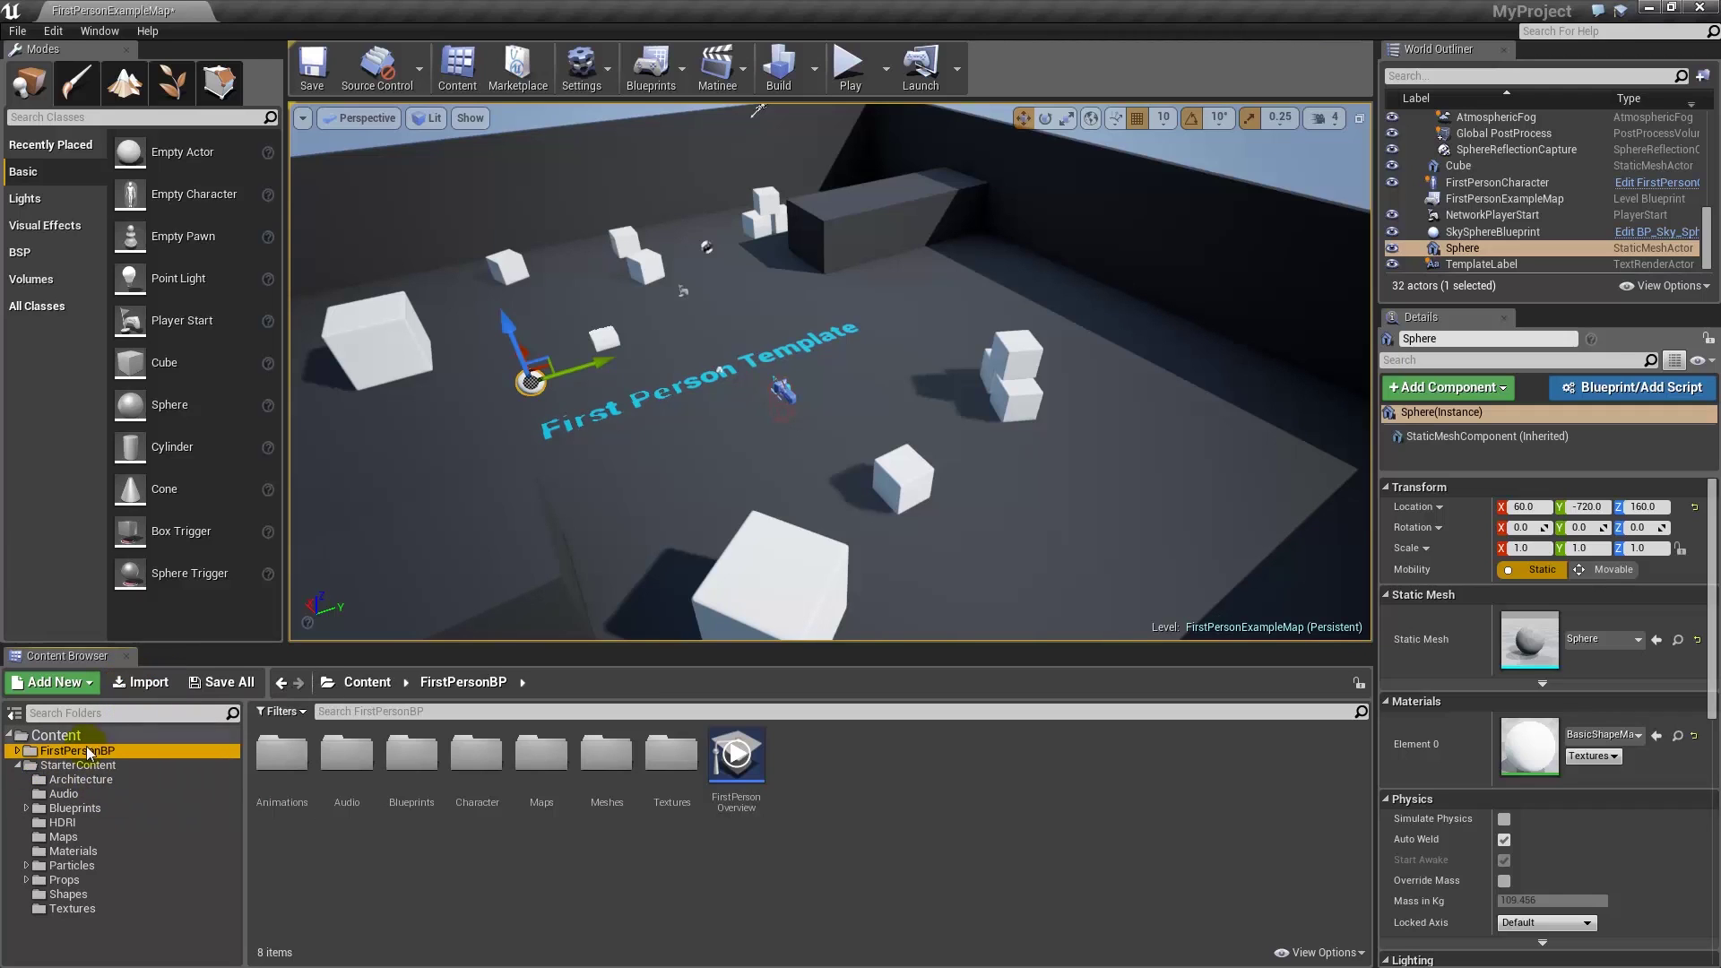
click(17, 764)
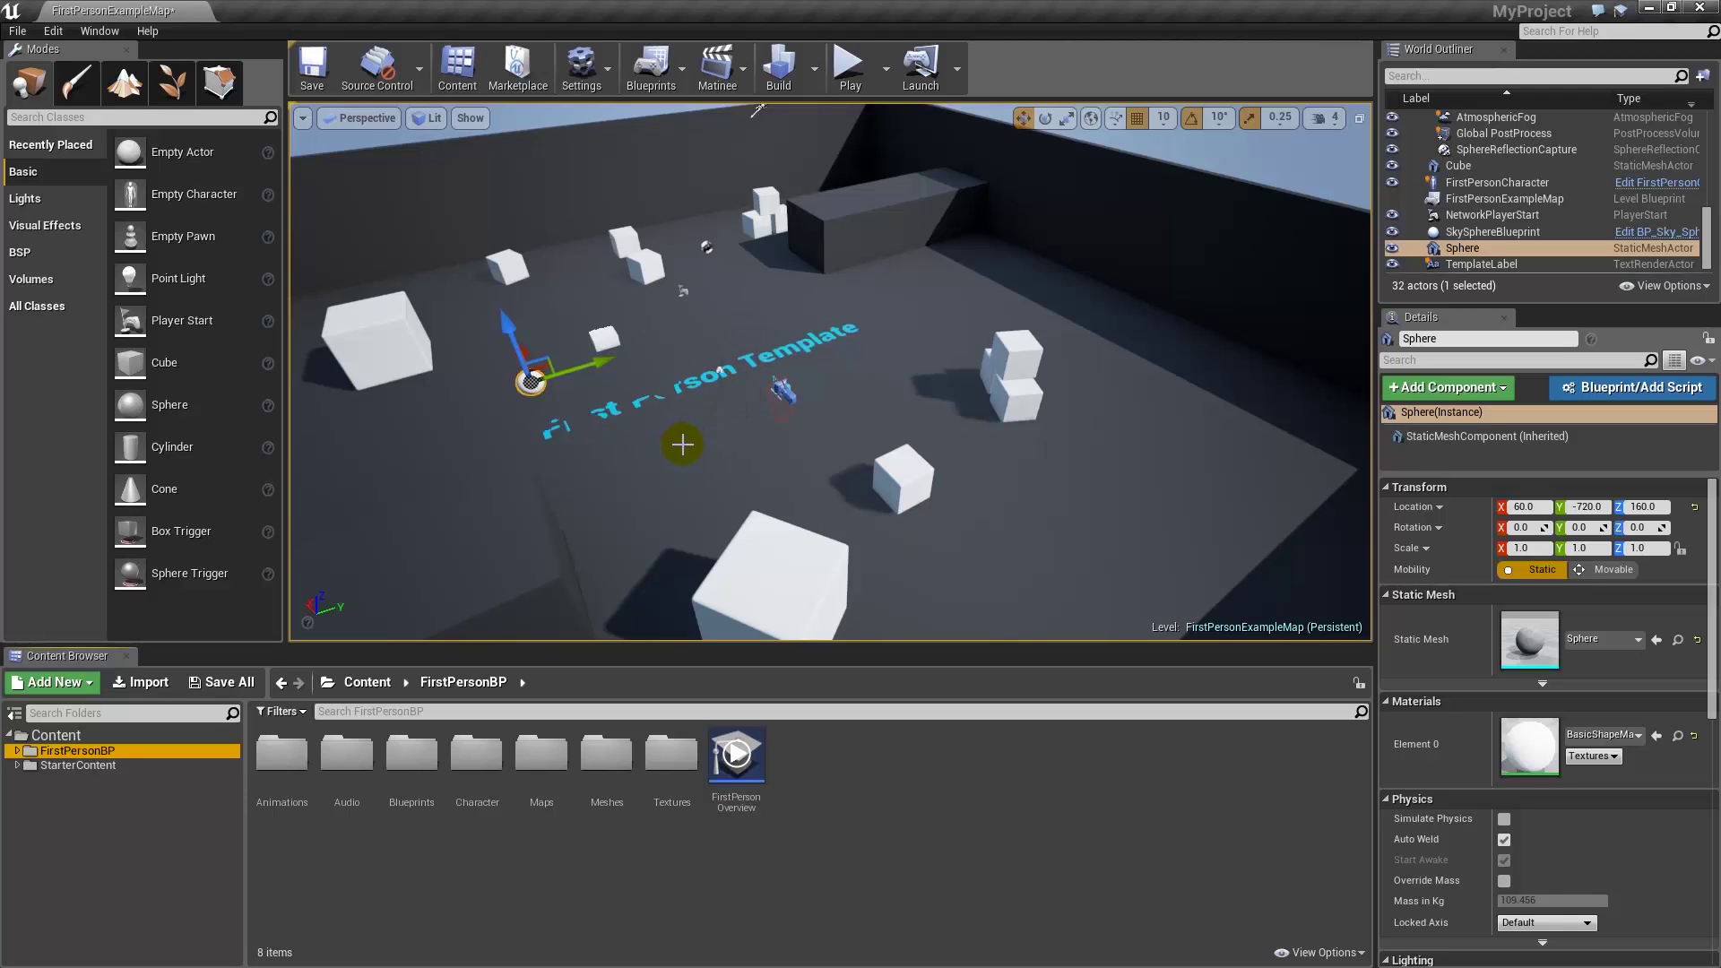
click(398, 356)
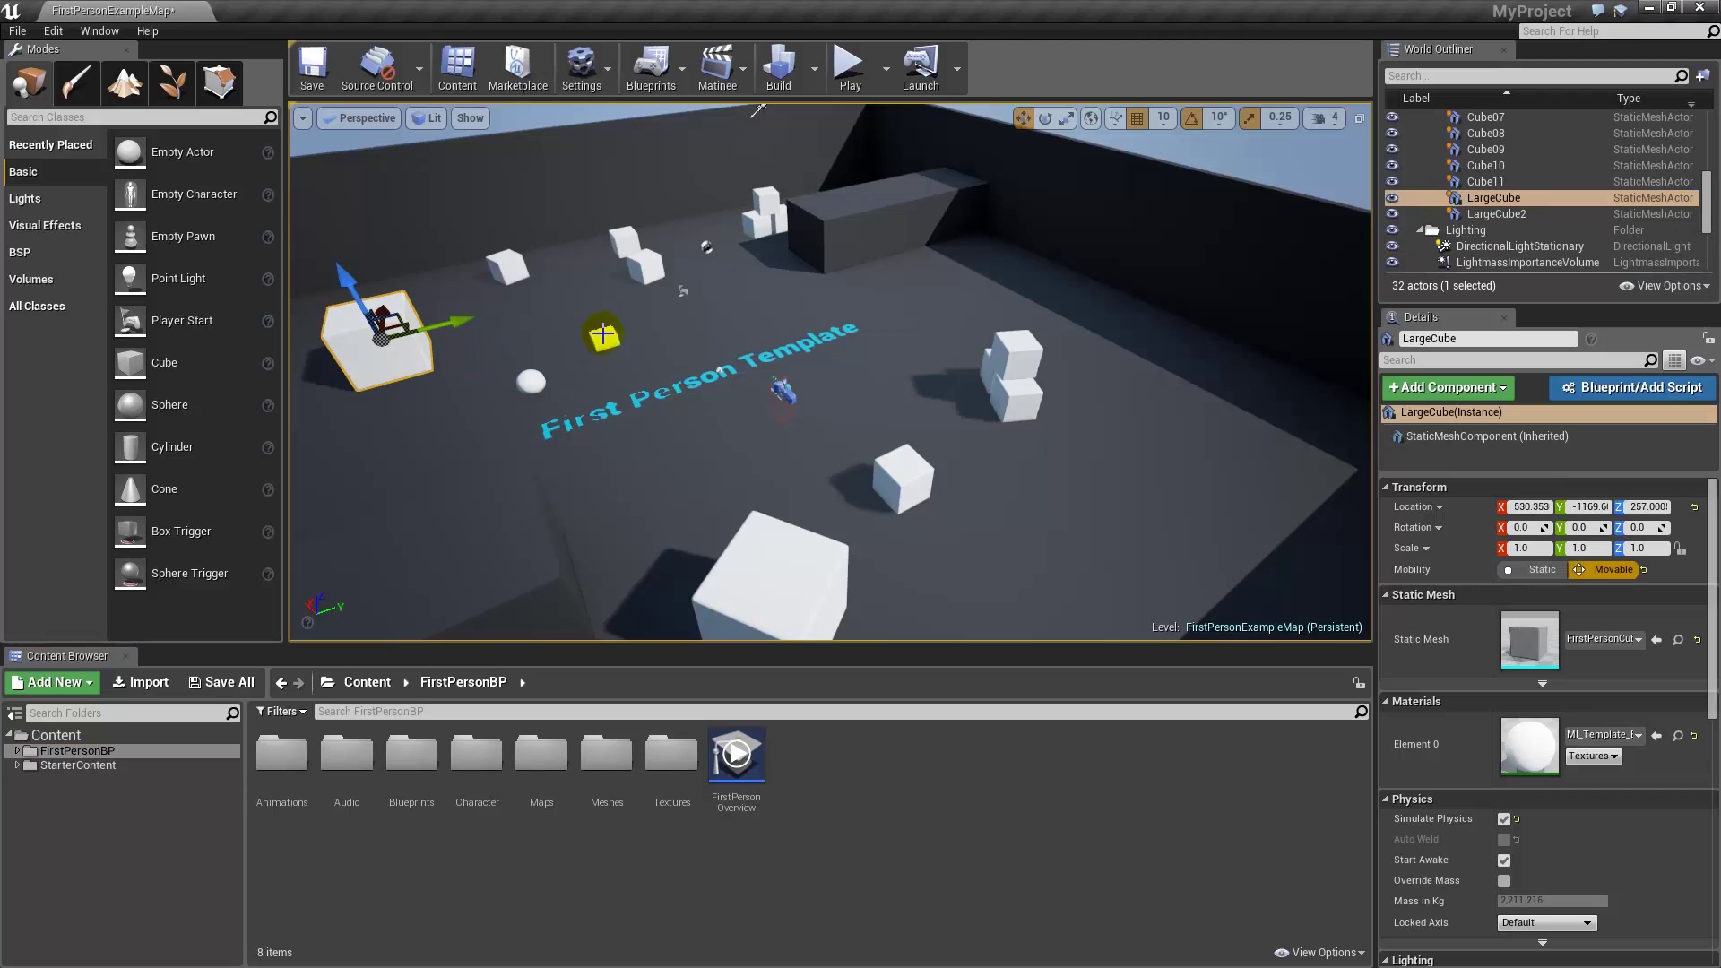
click(644, 266)
drag(757, 110, 724, 128)
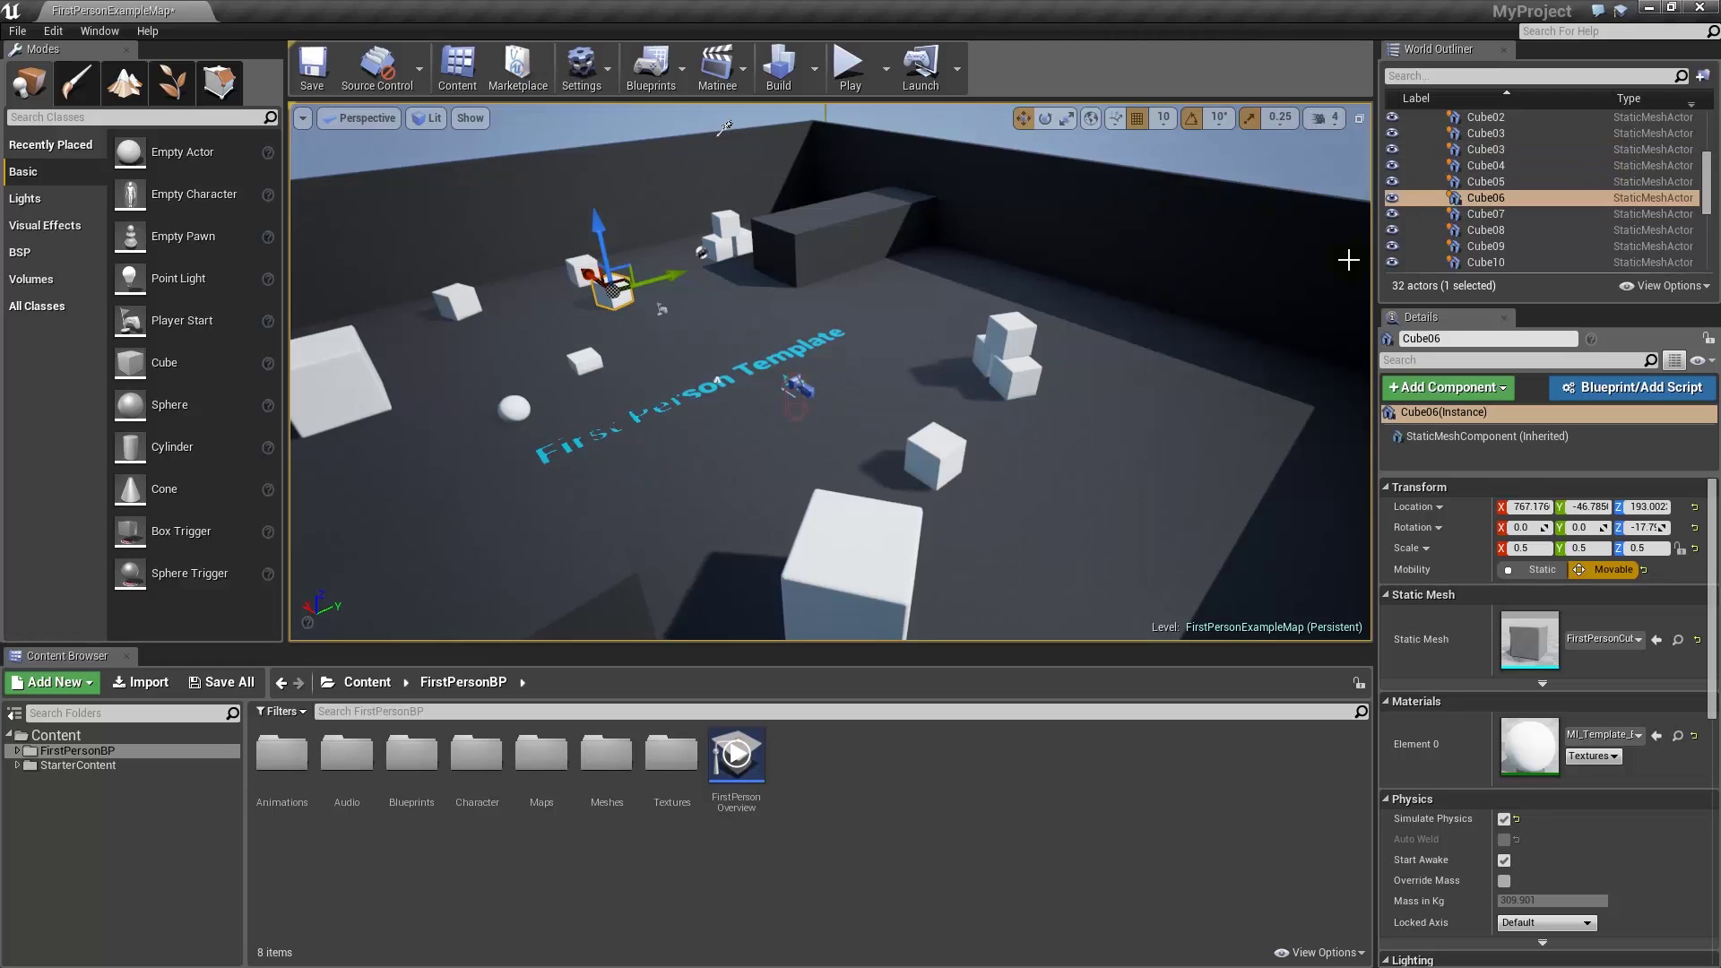
Collapse the Arena, Cubes, Lighting and RenderFX folders in the World Outliner and check the options for the Cubes folder.
drag(1705, 197, 1706, 143)
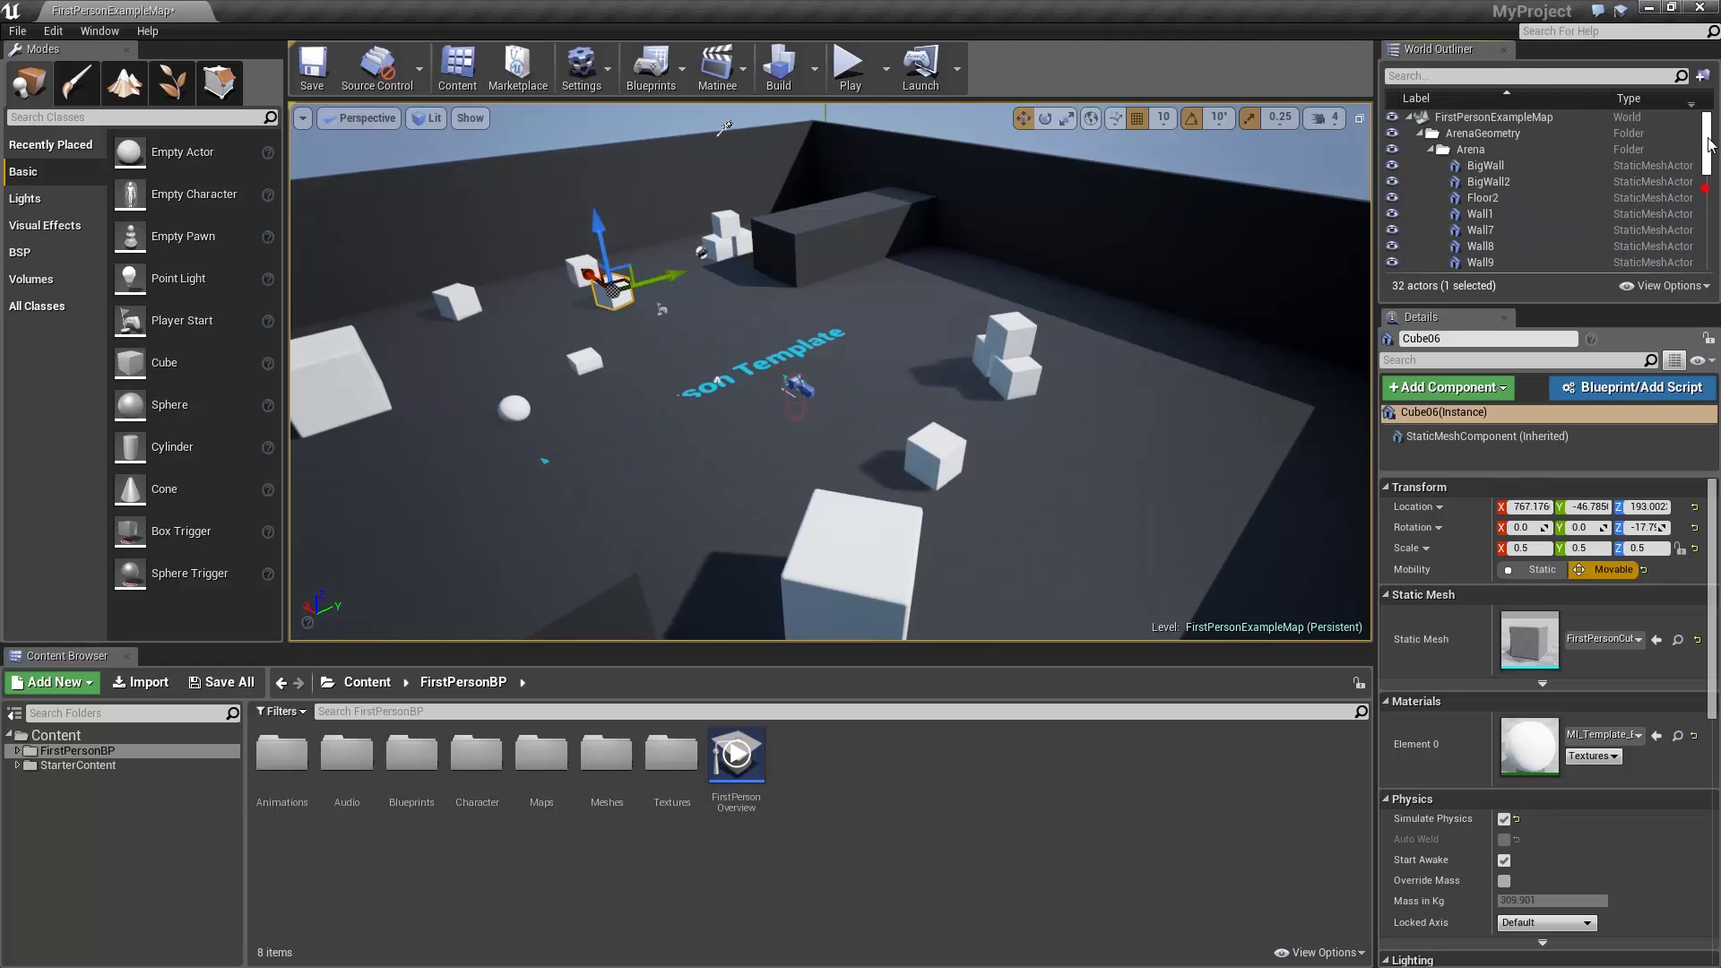
click(1431, 149)
click(1430, 165)
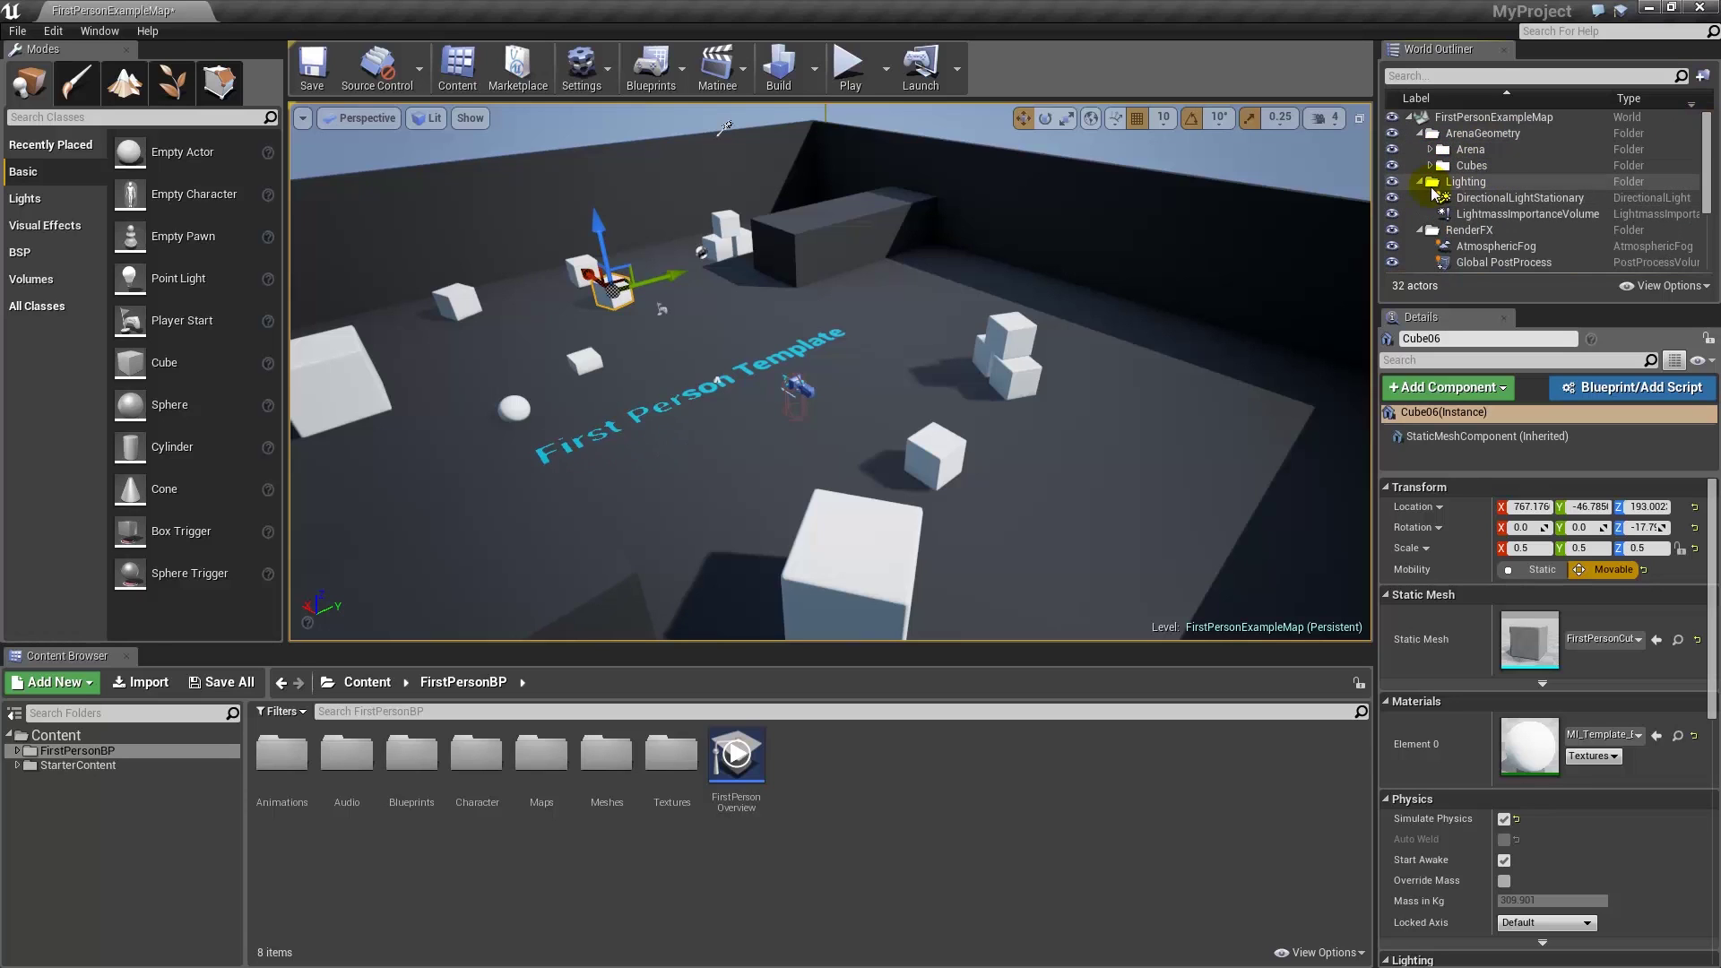
click(1420, 182)
click(1419, 198)
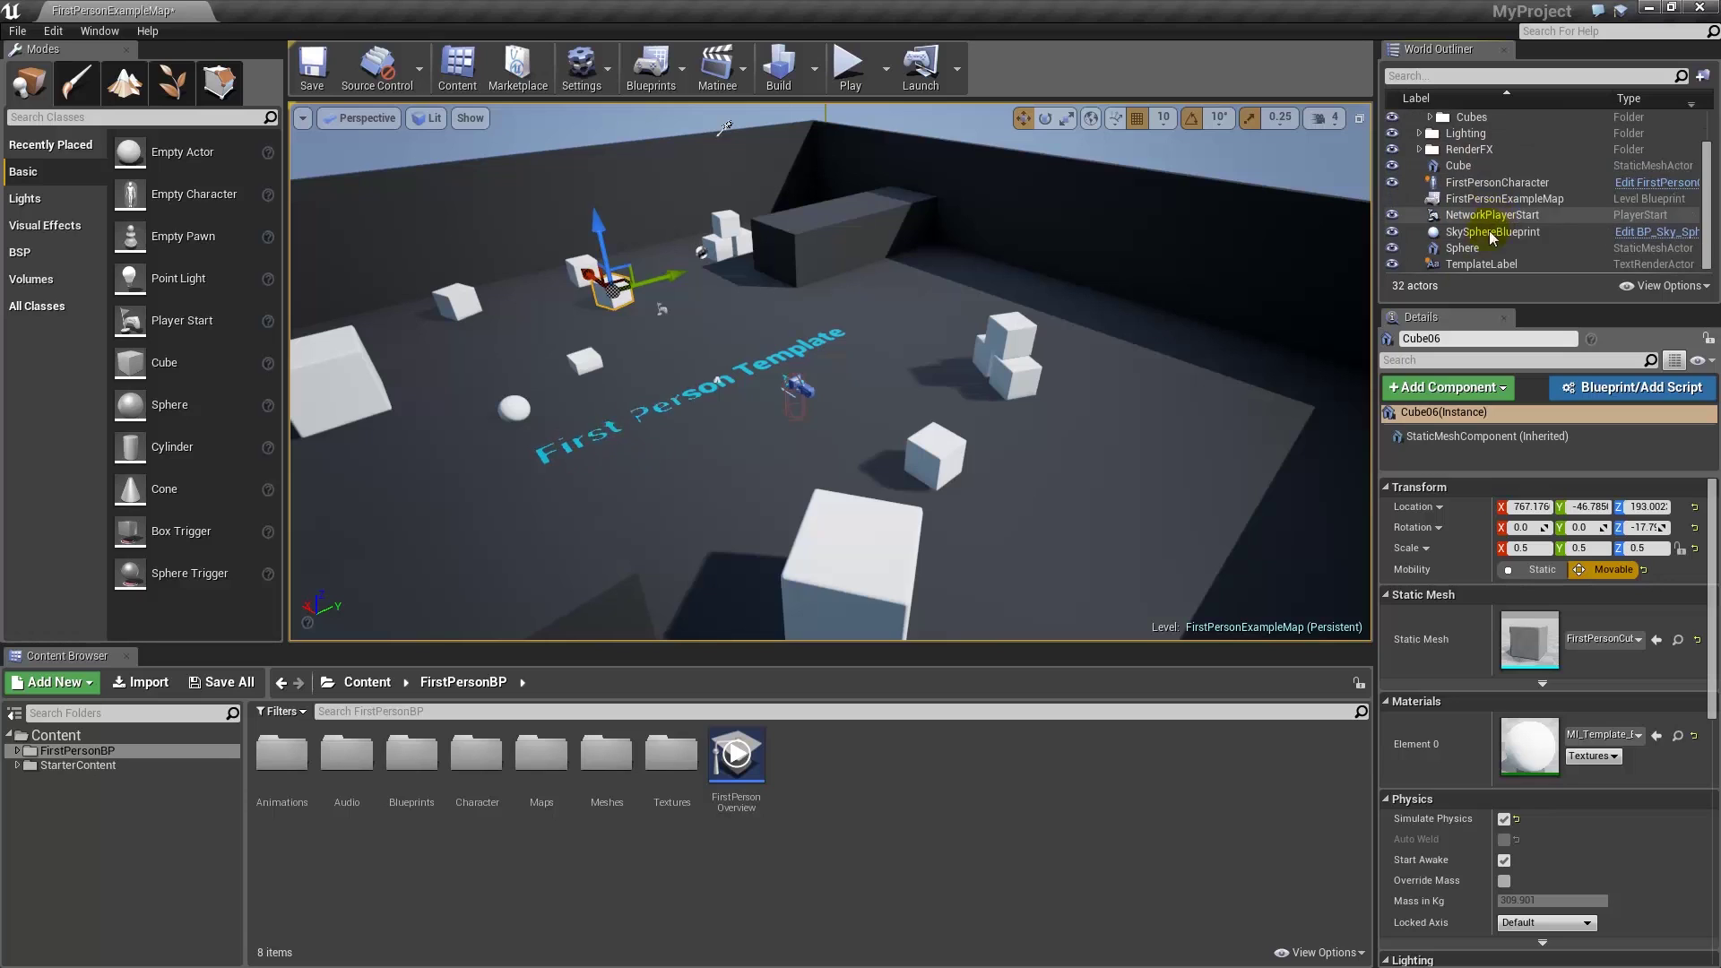
right_click(1482, 167)
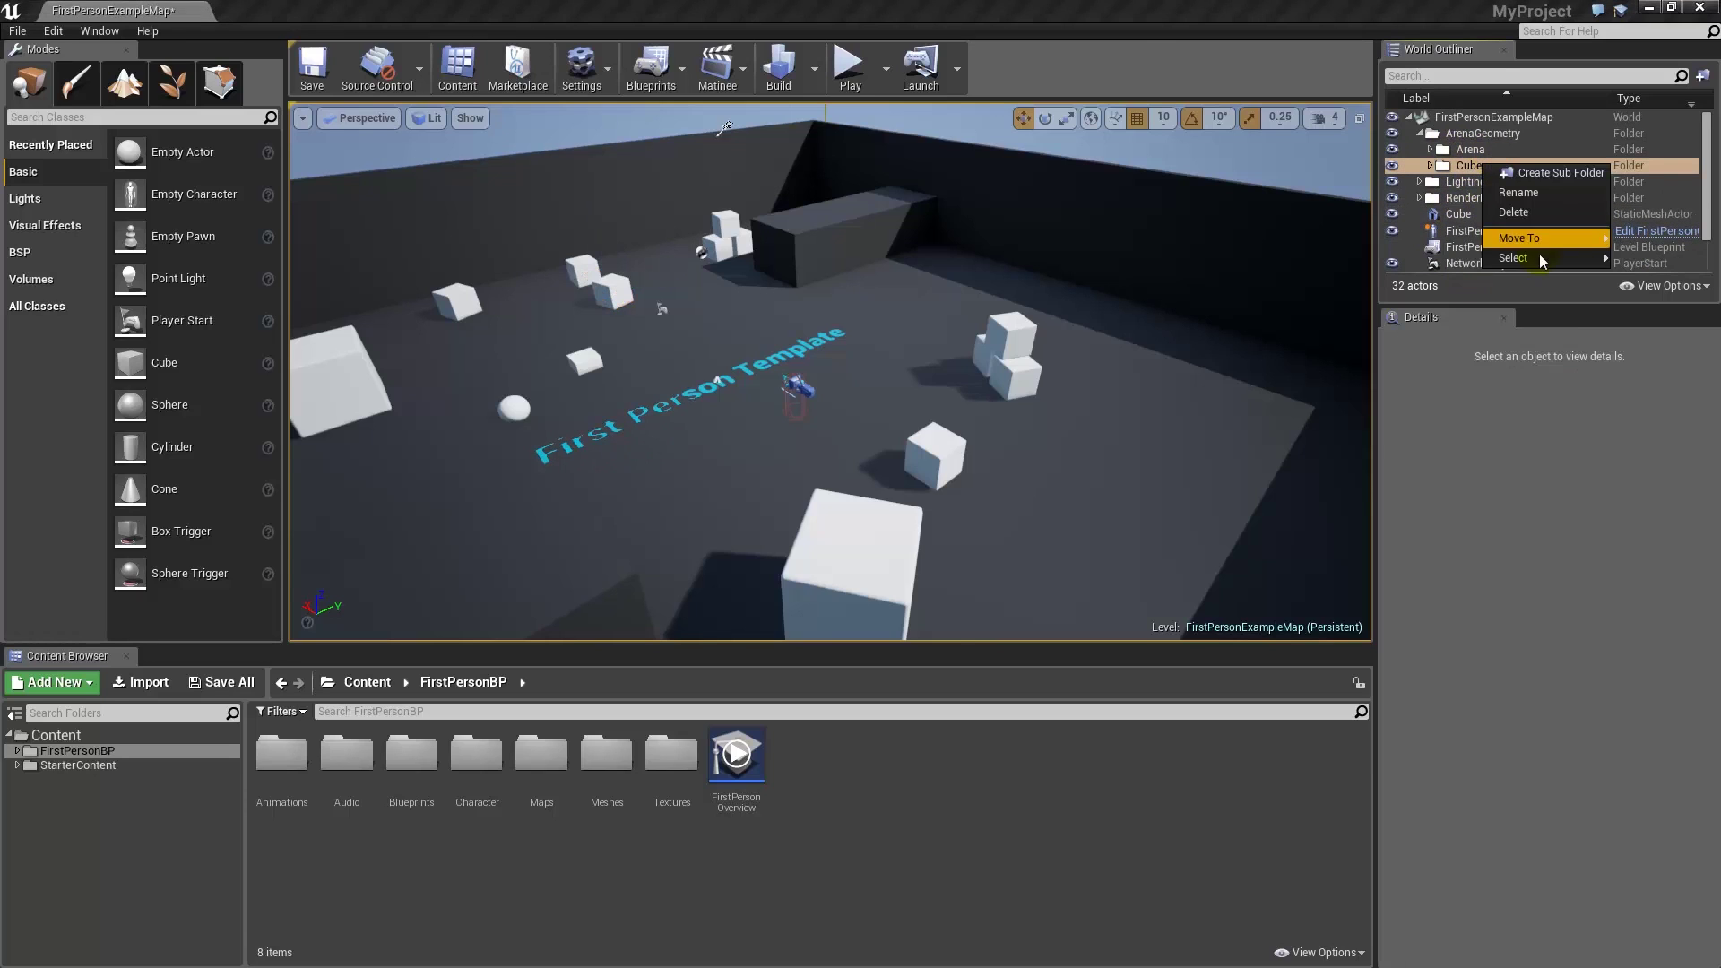
click(1221, 218)
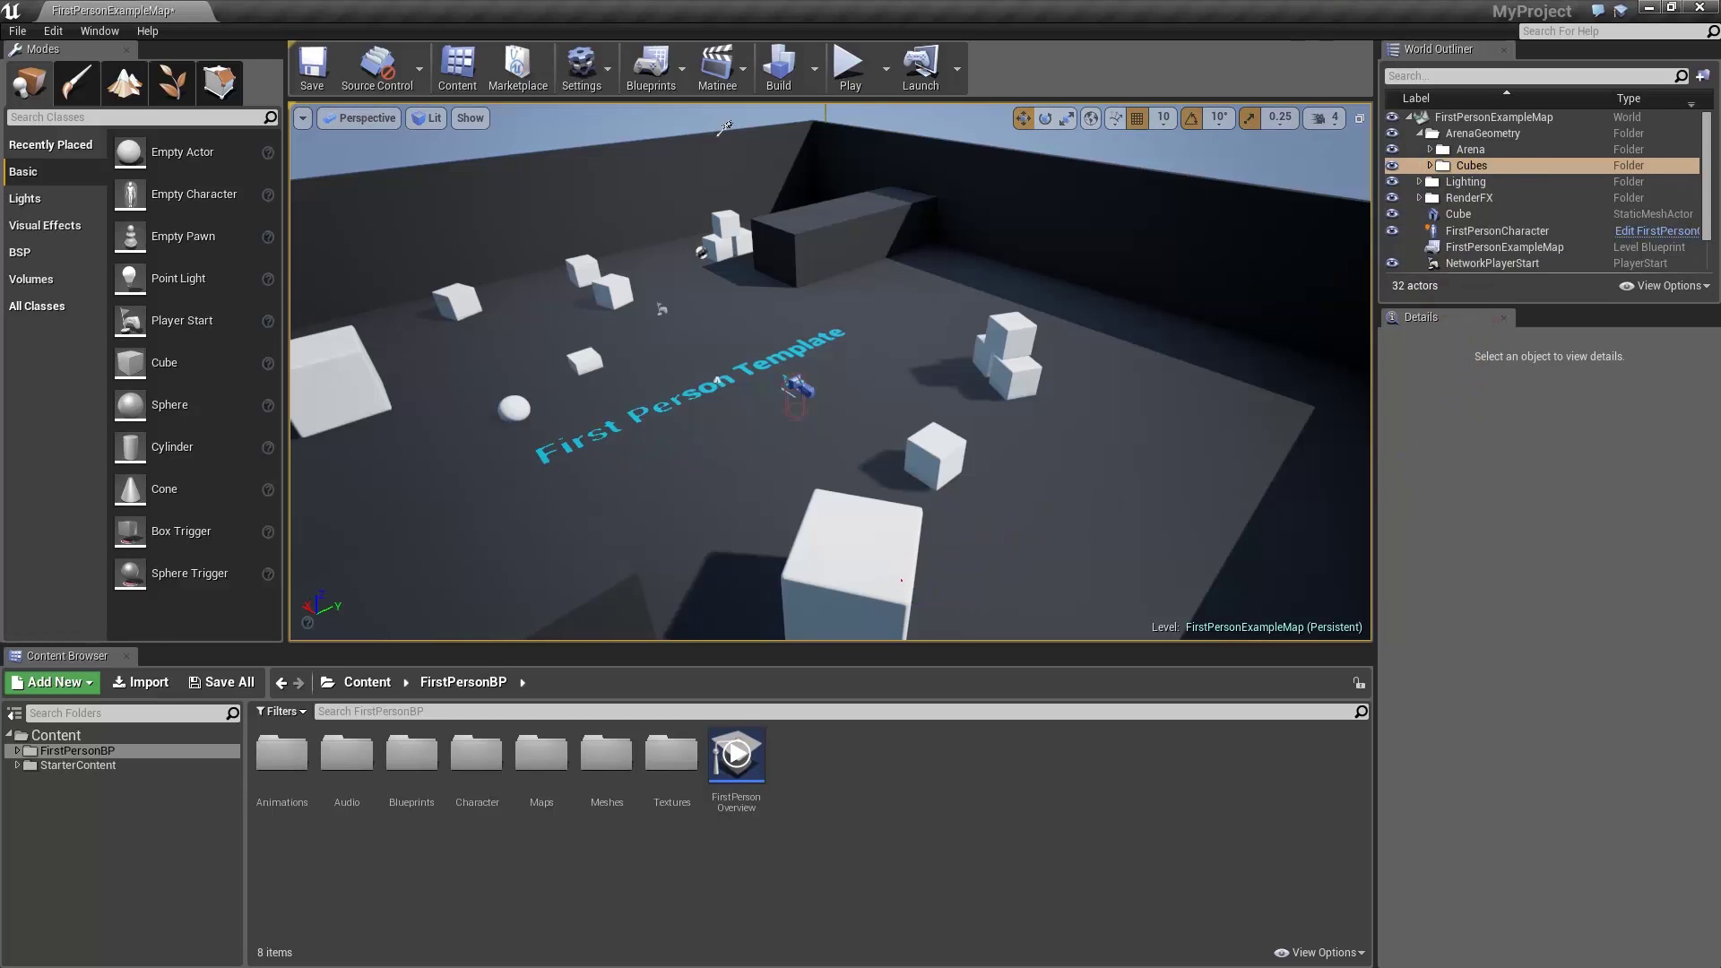
Select LargeCube2 in the foreground and review its transform, static mesh, material, physics and lighting properties.
click(851, 564)
mouse_move(1713, 504)
mouse_down()
mouse_move(1714, 737)
mouse_move(1715, 475)
mouse_up()
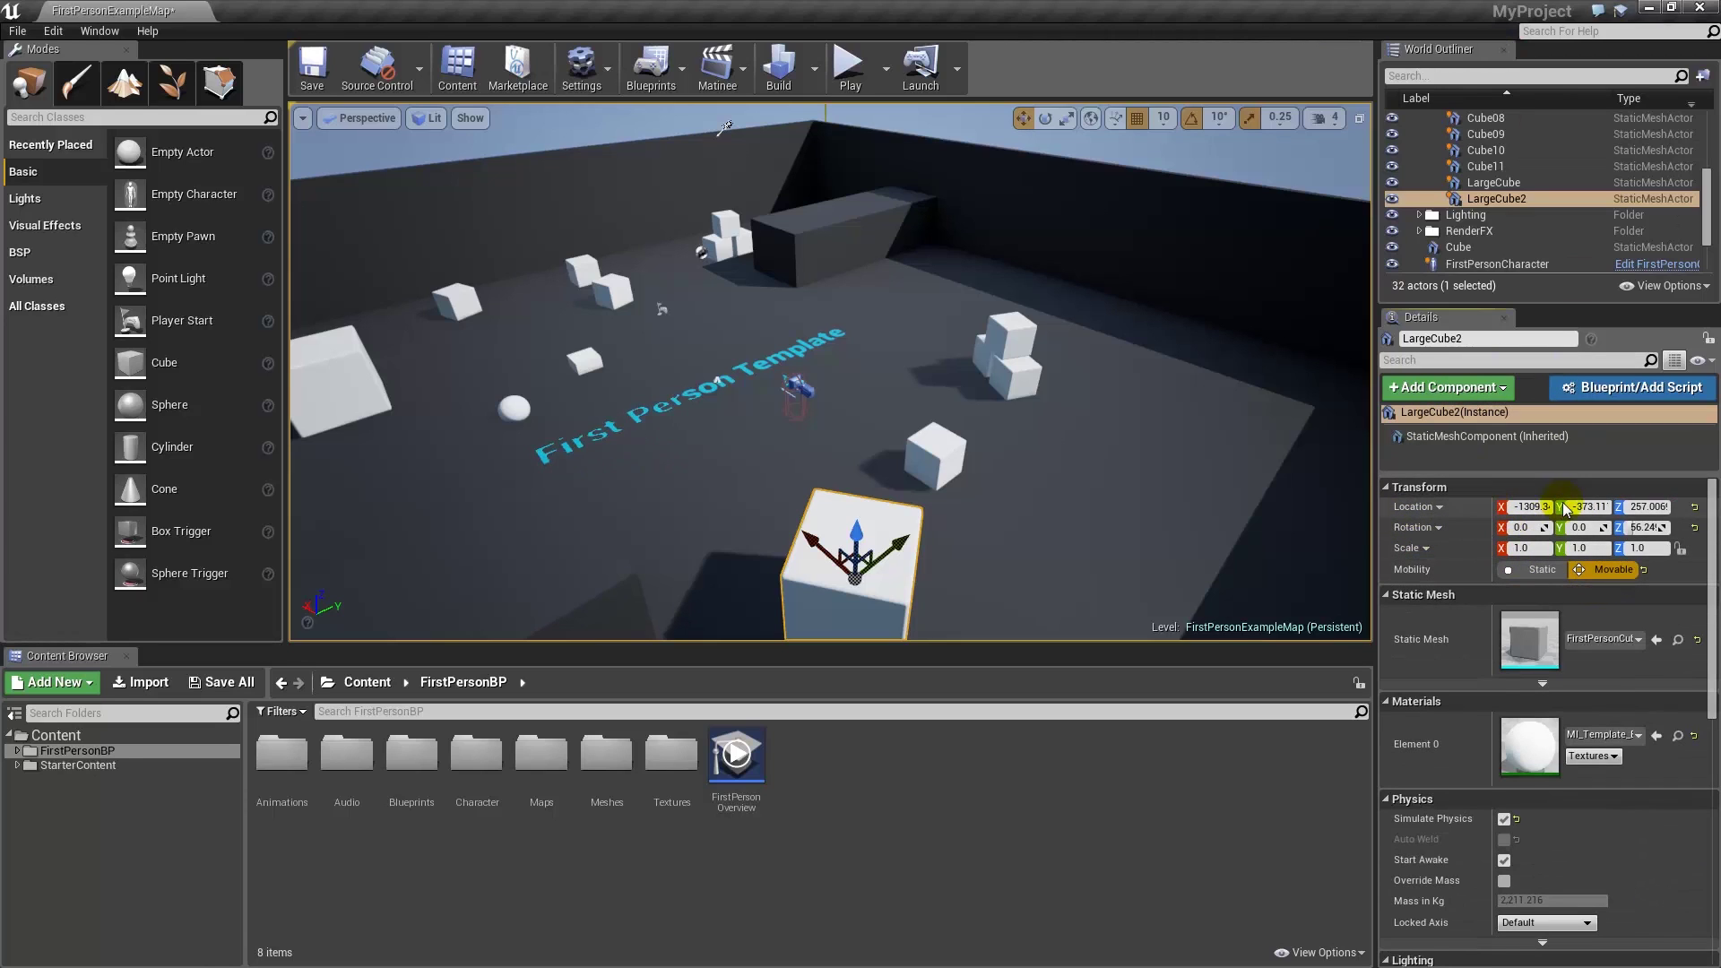
scroll(1481, 646, down, 2)
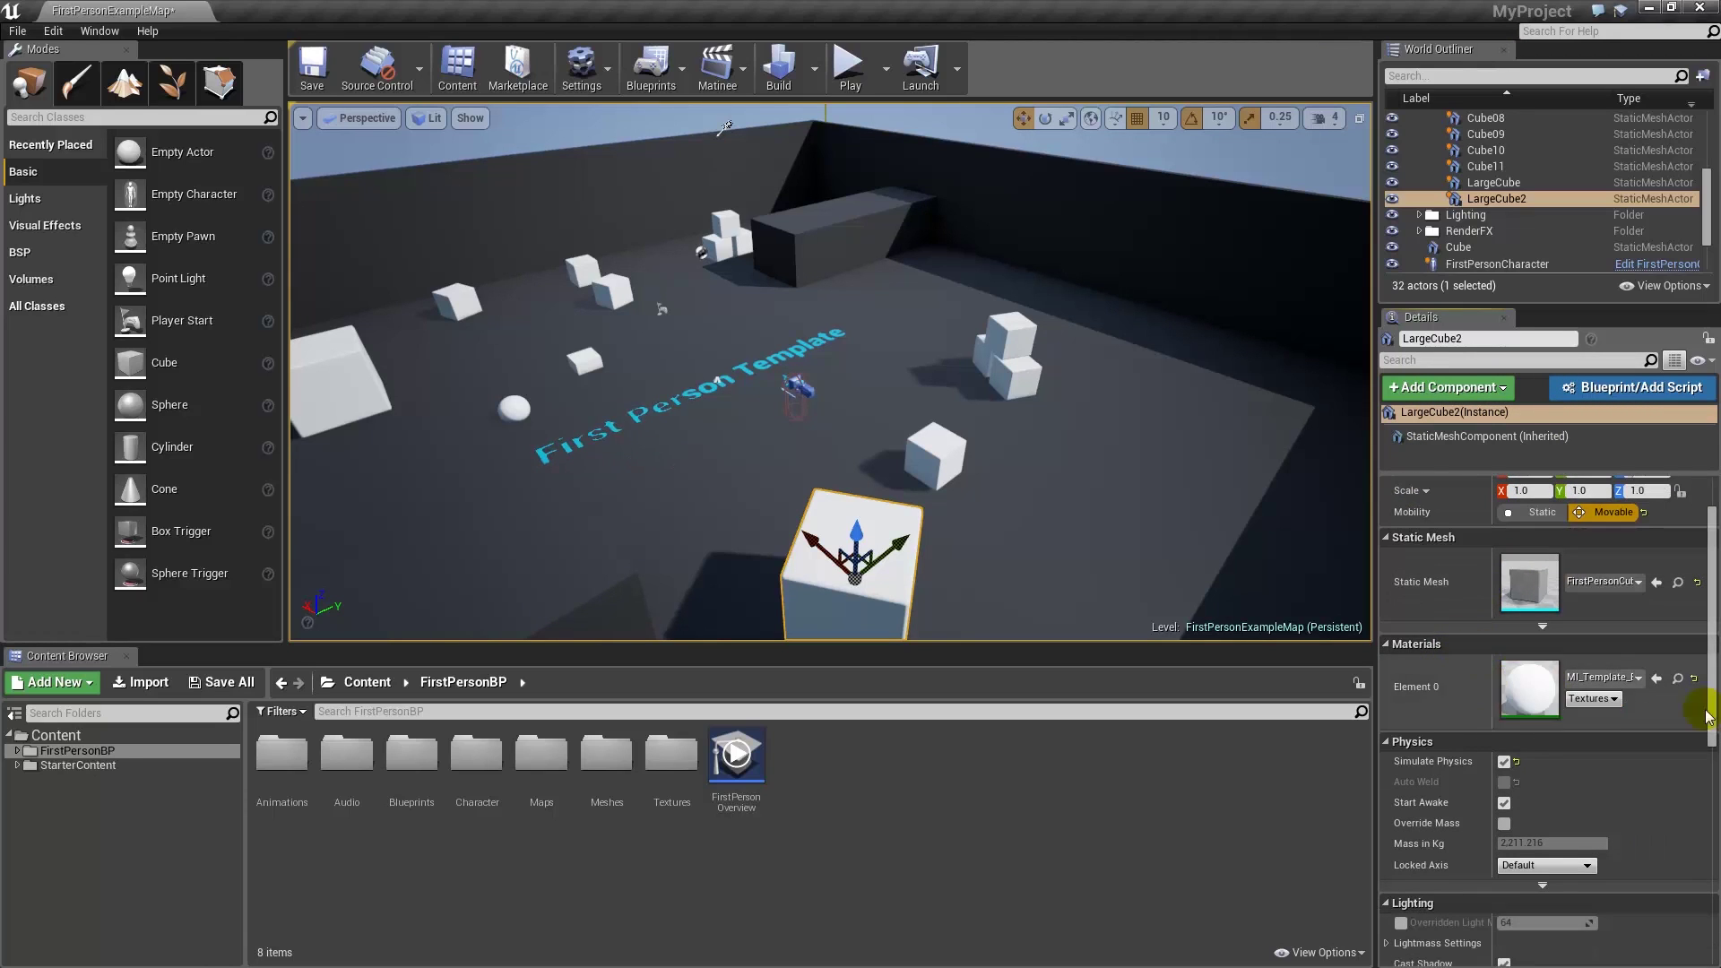
scroll(1553, 737, down, 2)
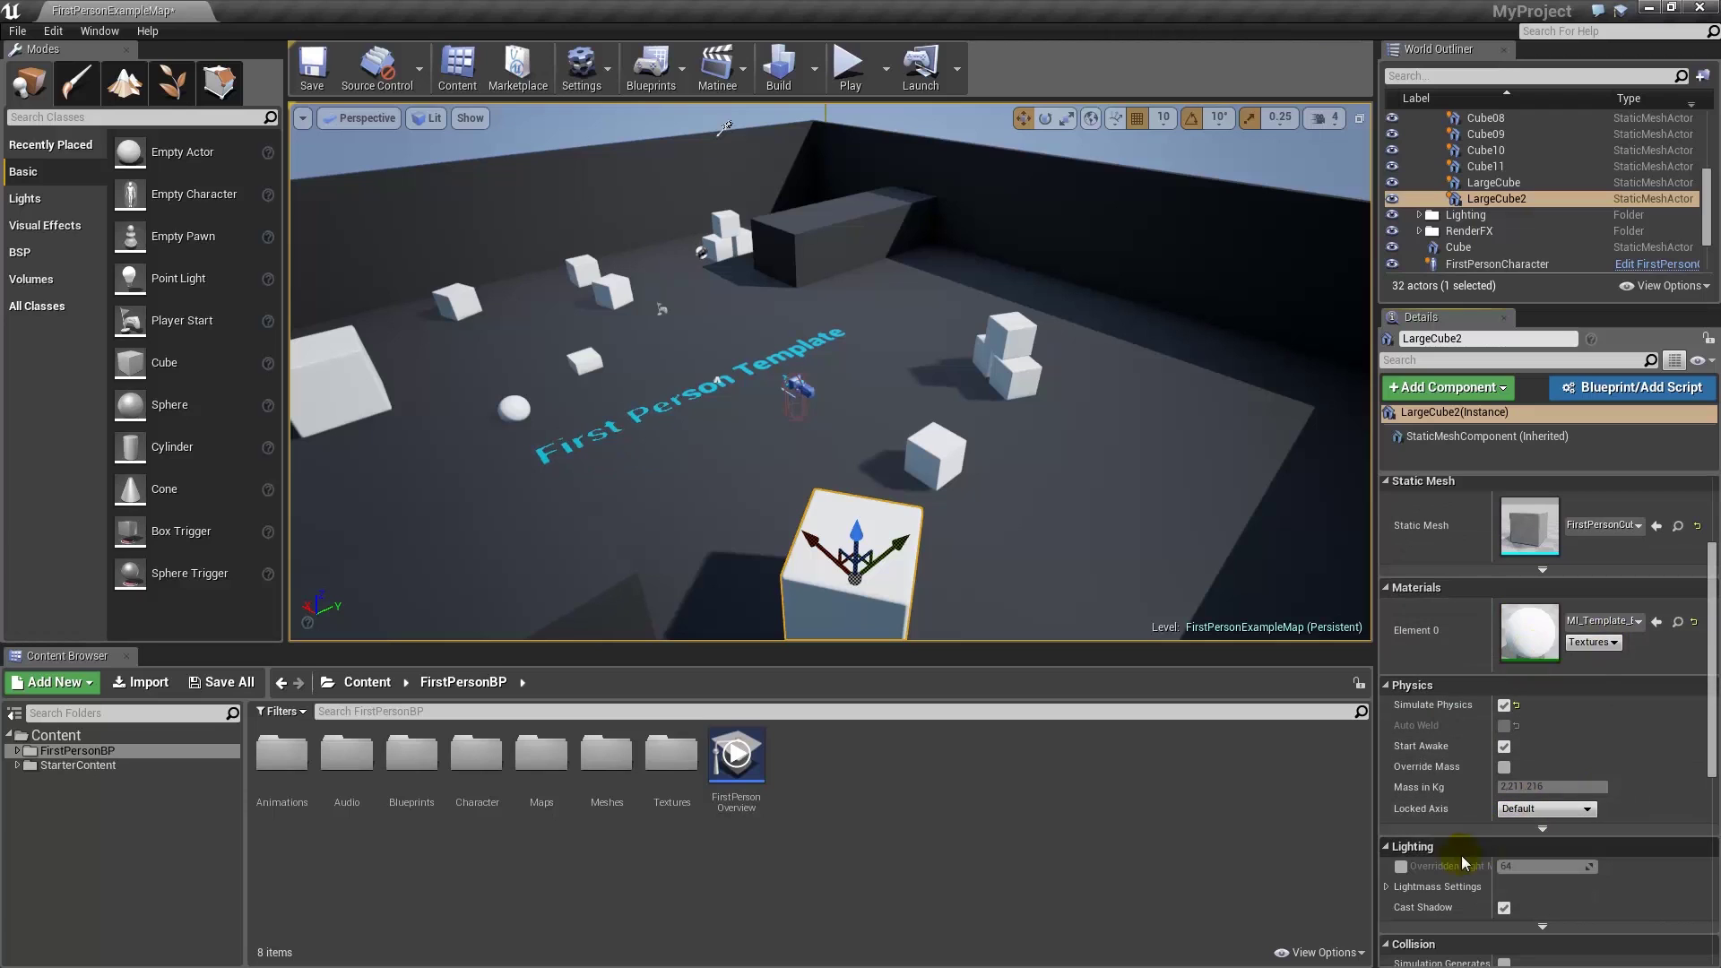
scroll(1509, 641, up, 4)
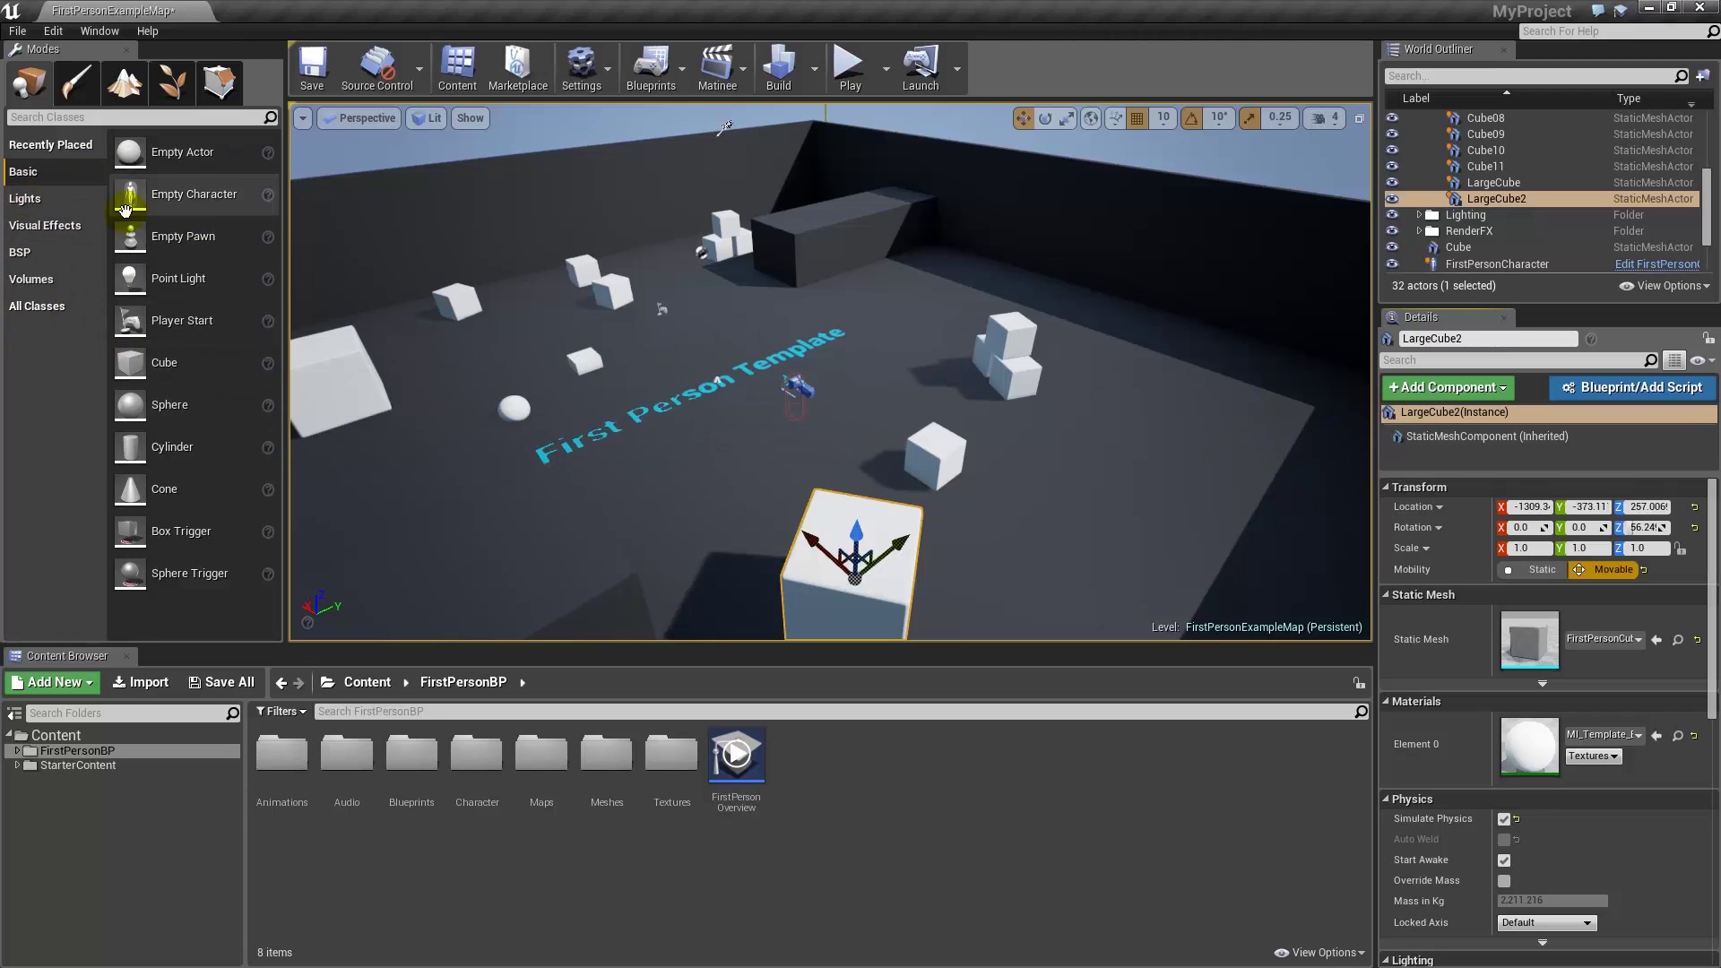
Browse the placeable actors in the Lights and Volumes categories.
click(32, 199)
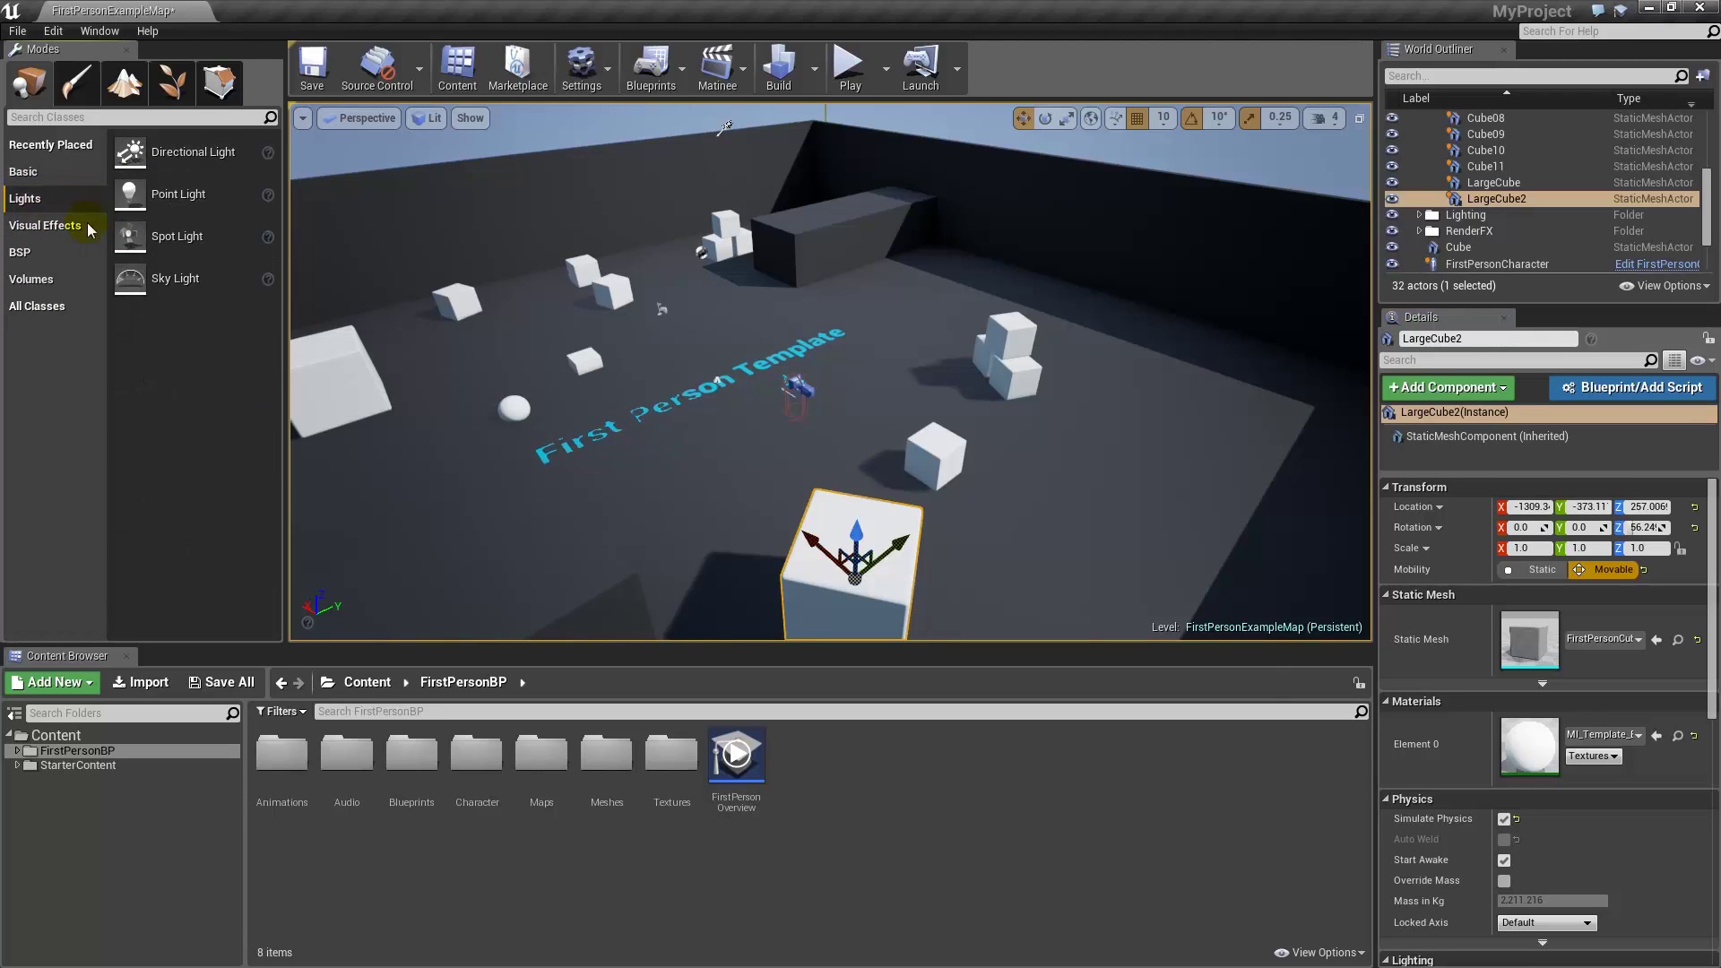
click(31, 278)
scroll(224, 268, down, 3)
scroll(251, 283, up, 3)
drag(184, 241, 368, 183)
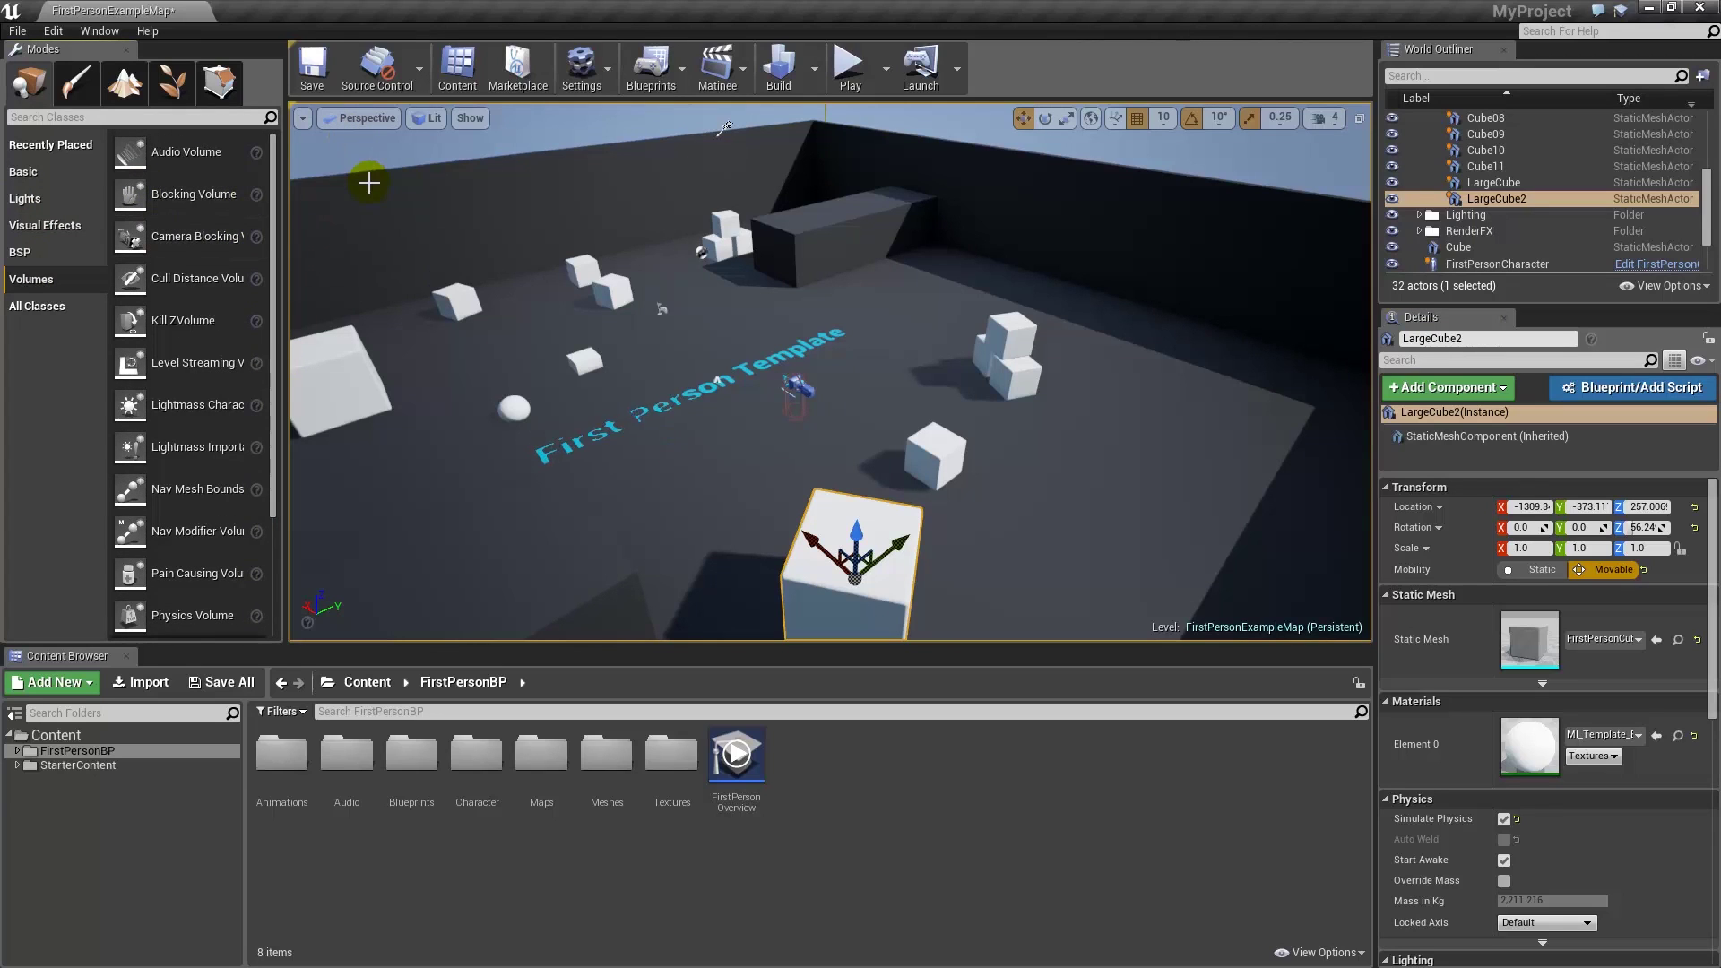
drag(544, 233, 406, 51)
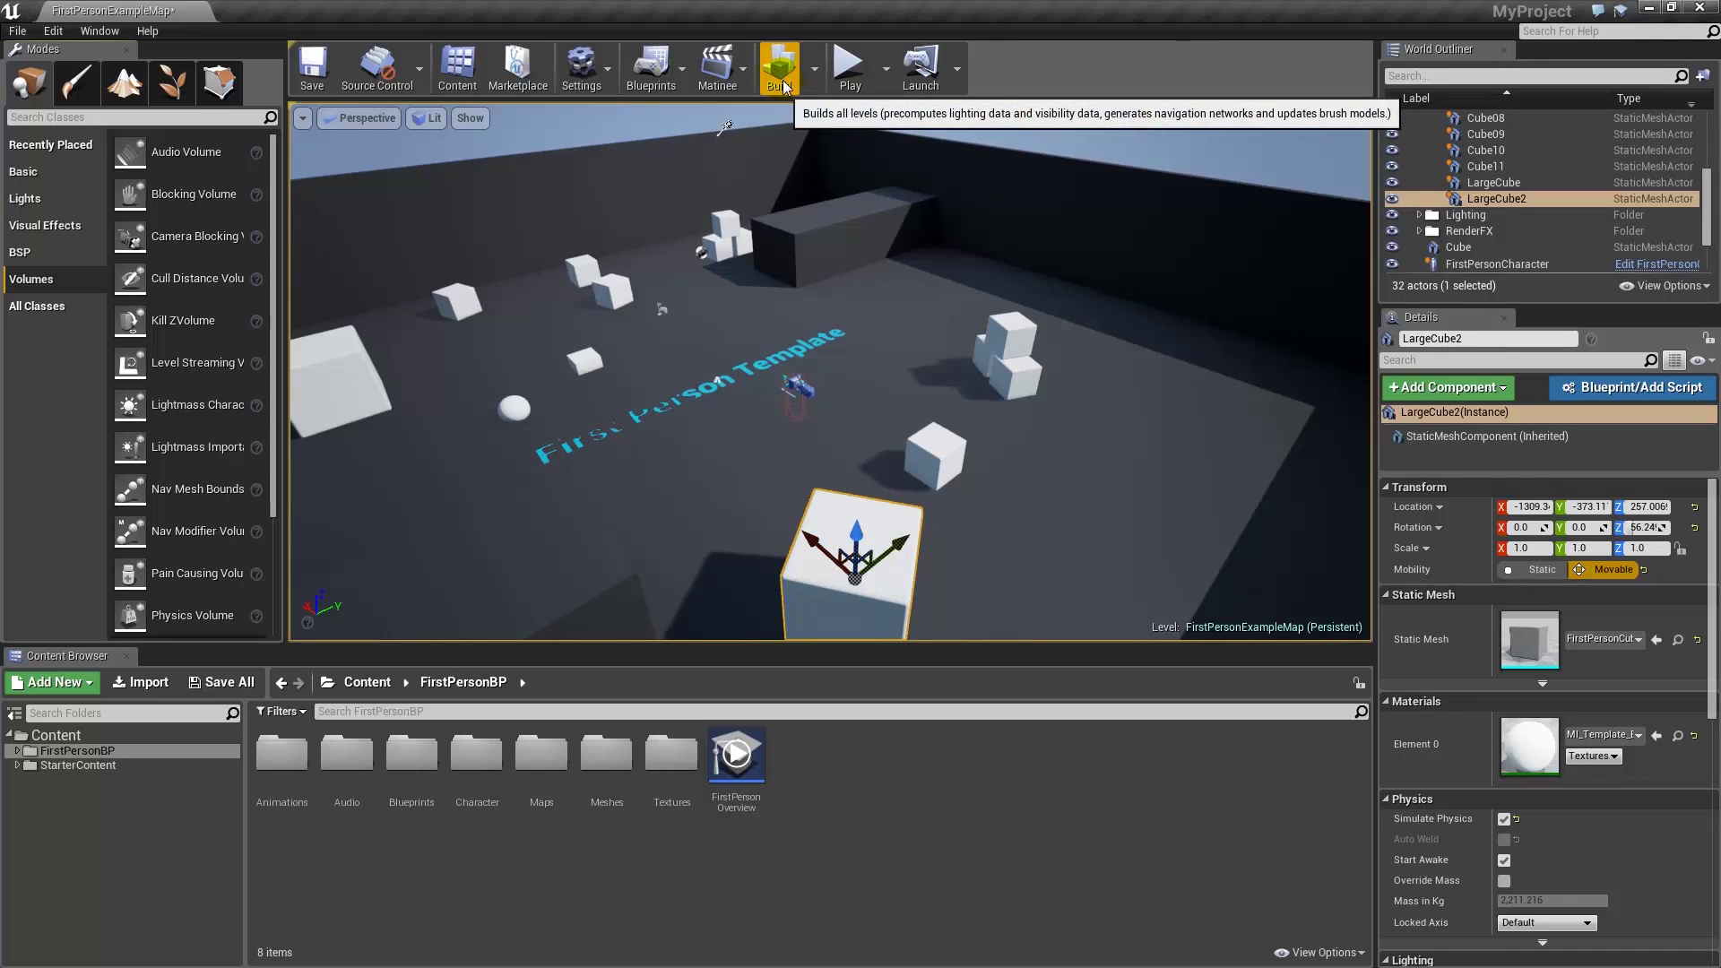
Play-test the level, walk the character through the arena, and stop the session.
click(849, 71)
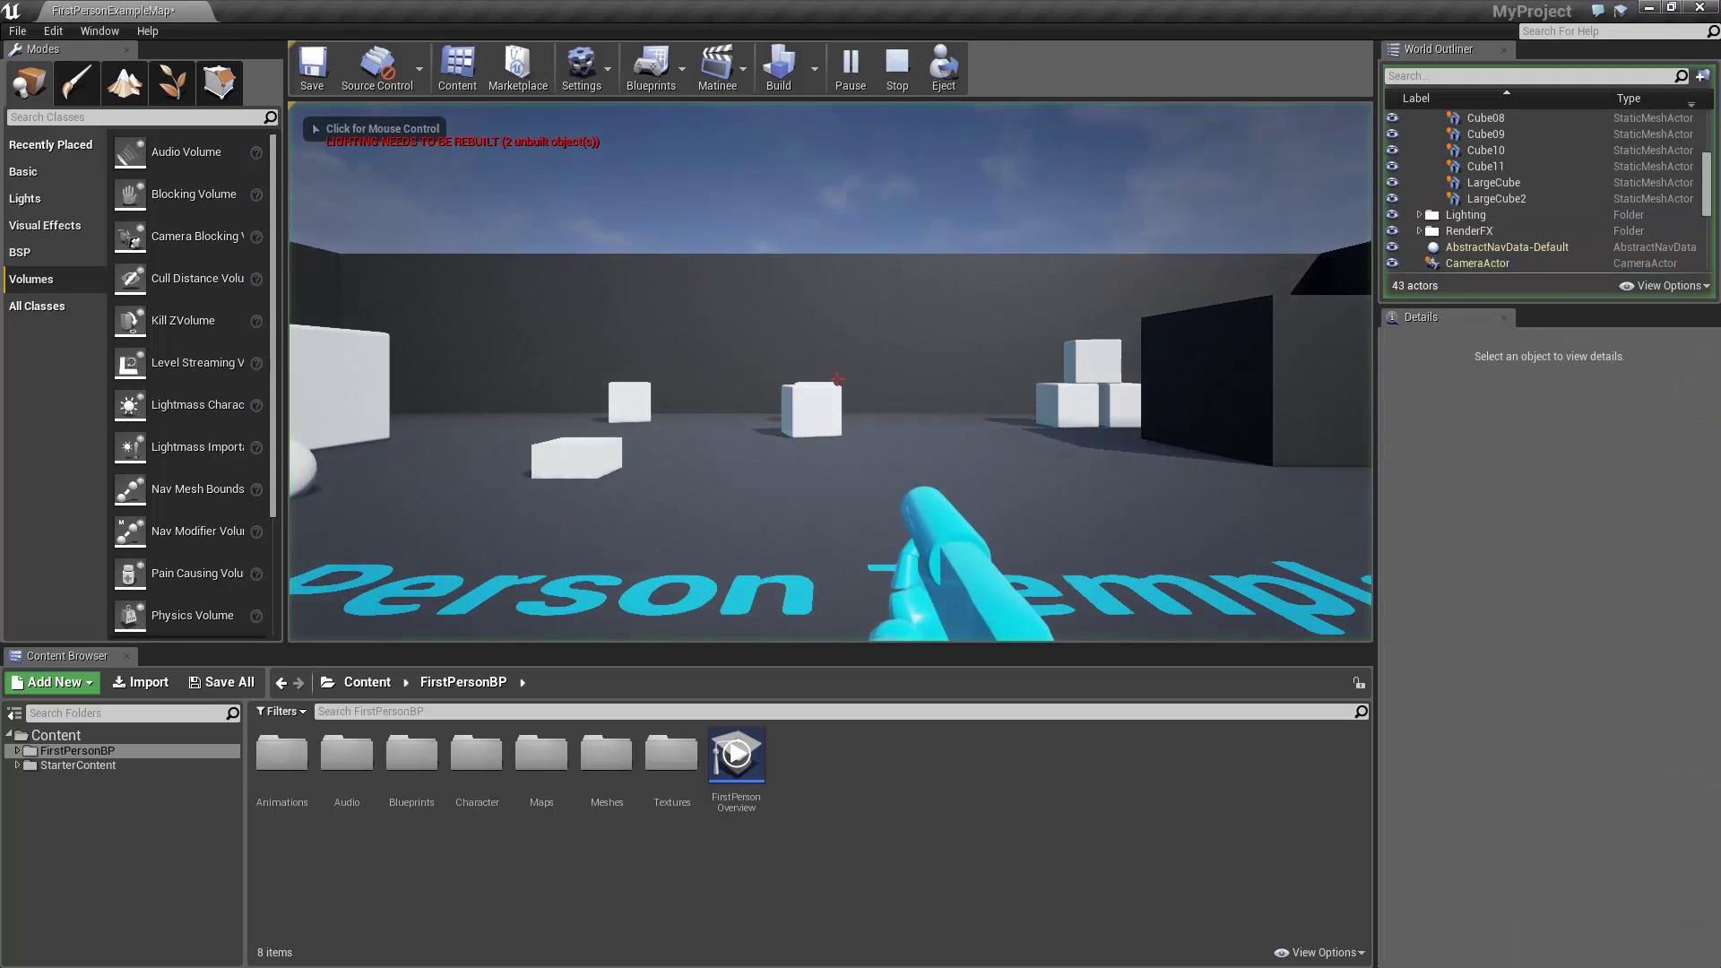
key(w)
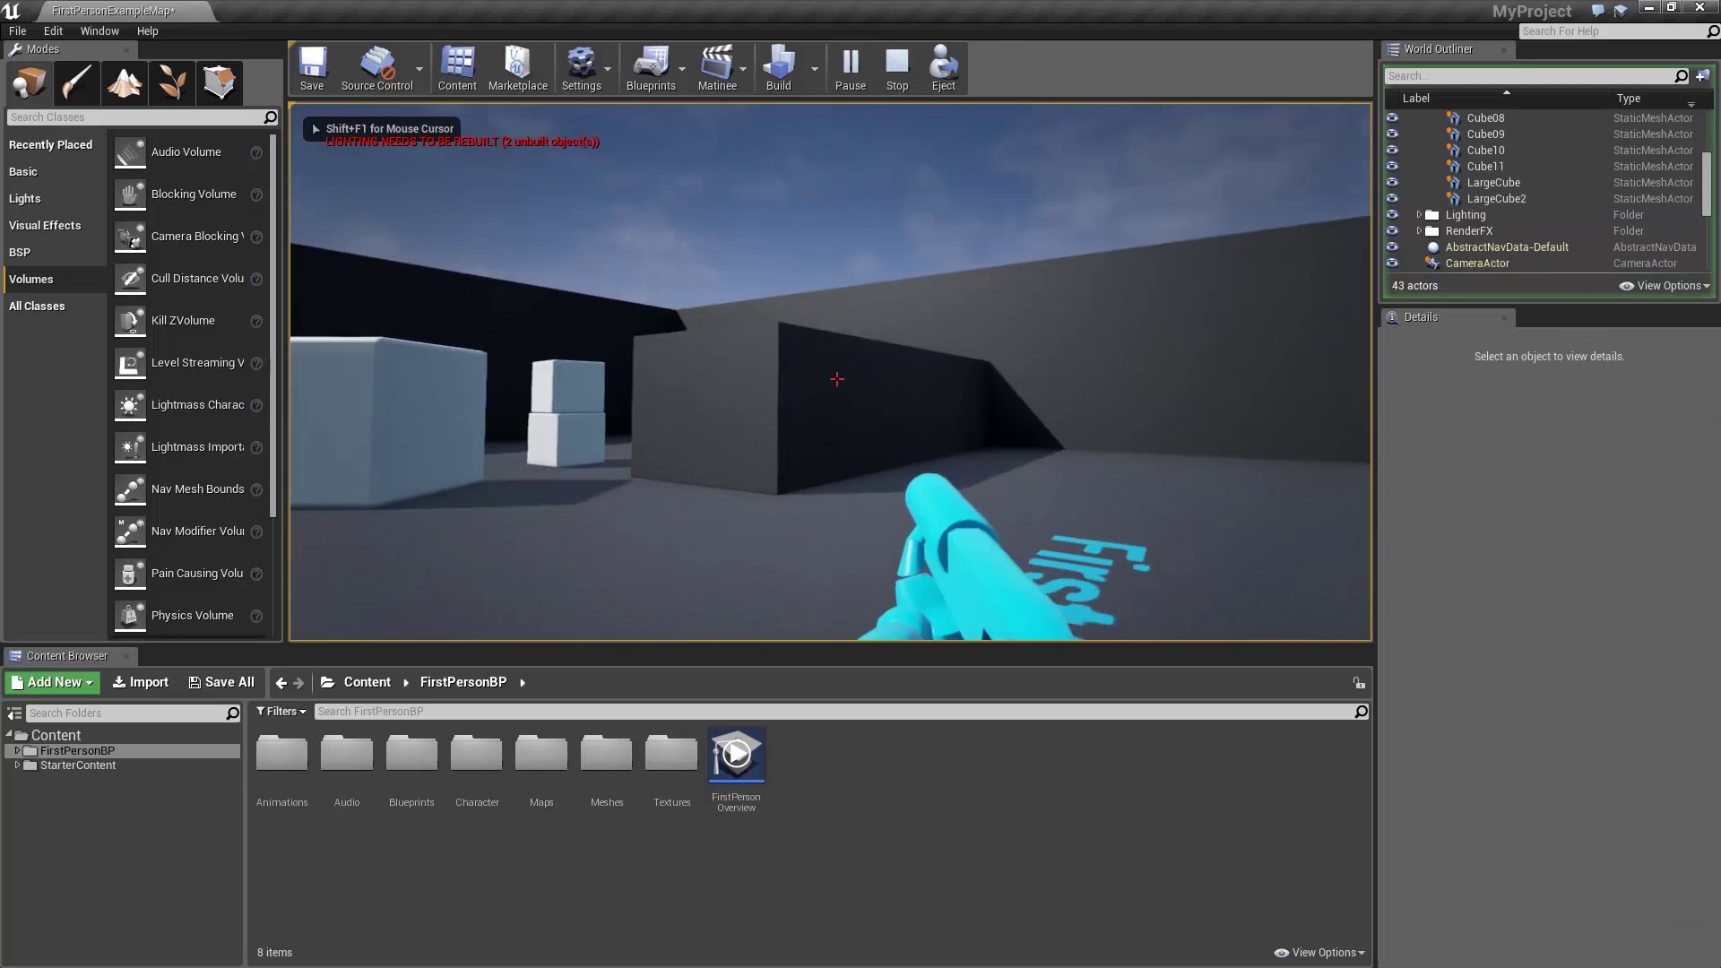
key(Escape)
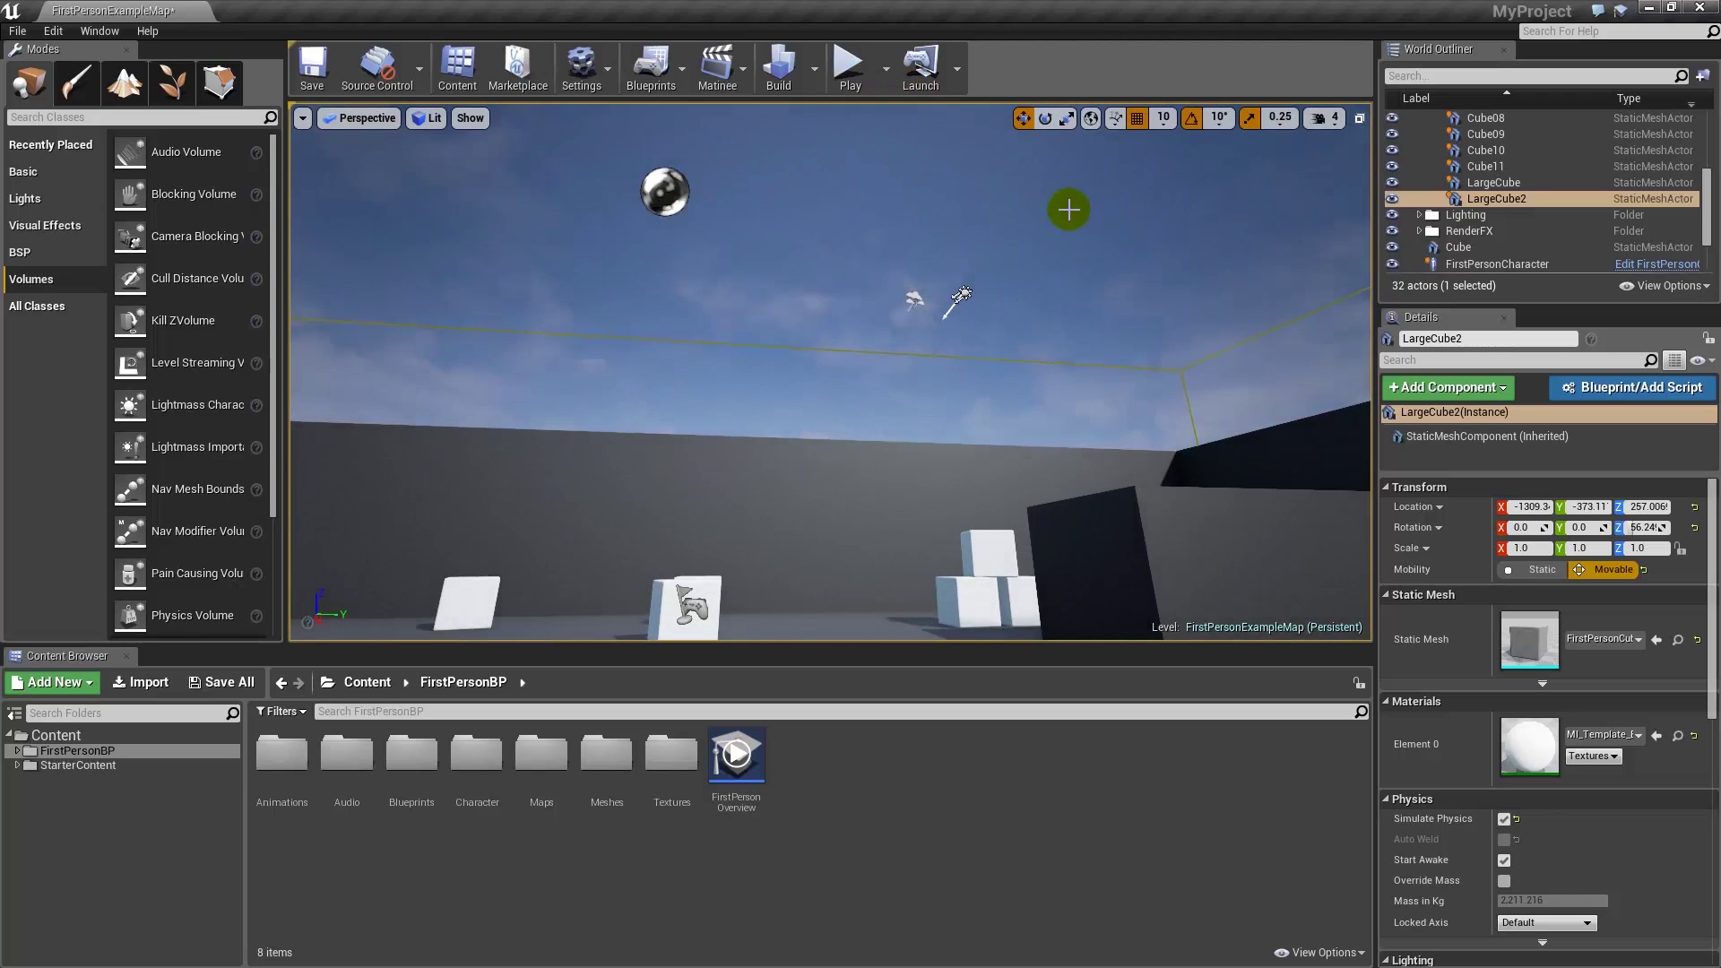
Move the small cube Cube01 closer to the first-person character, to about X -853, Y 153.
right_drag(947, 316, 946, 316)
right_drag(702, 176, 1030, 308)
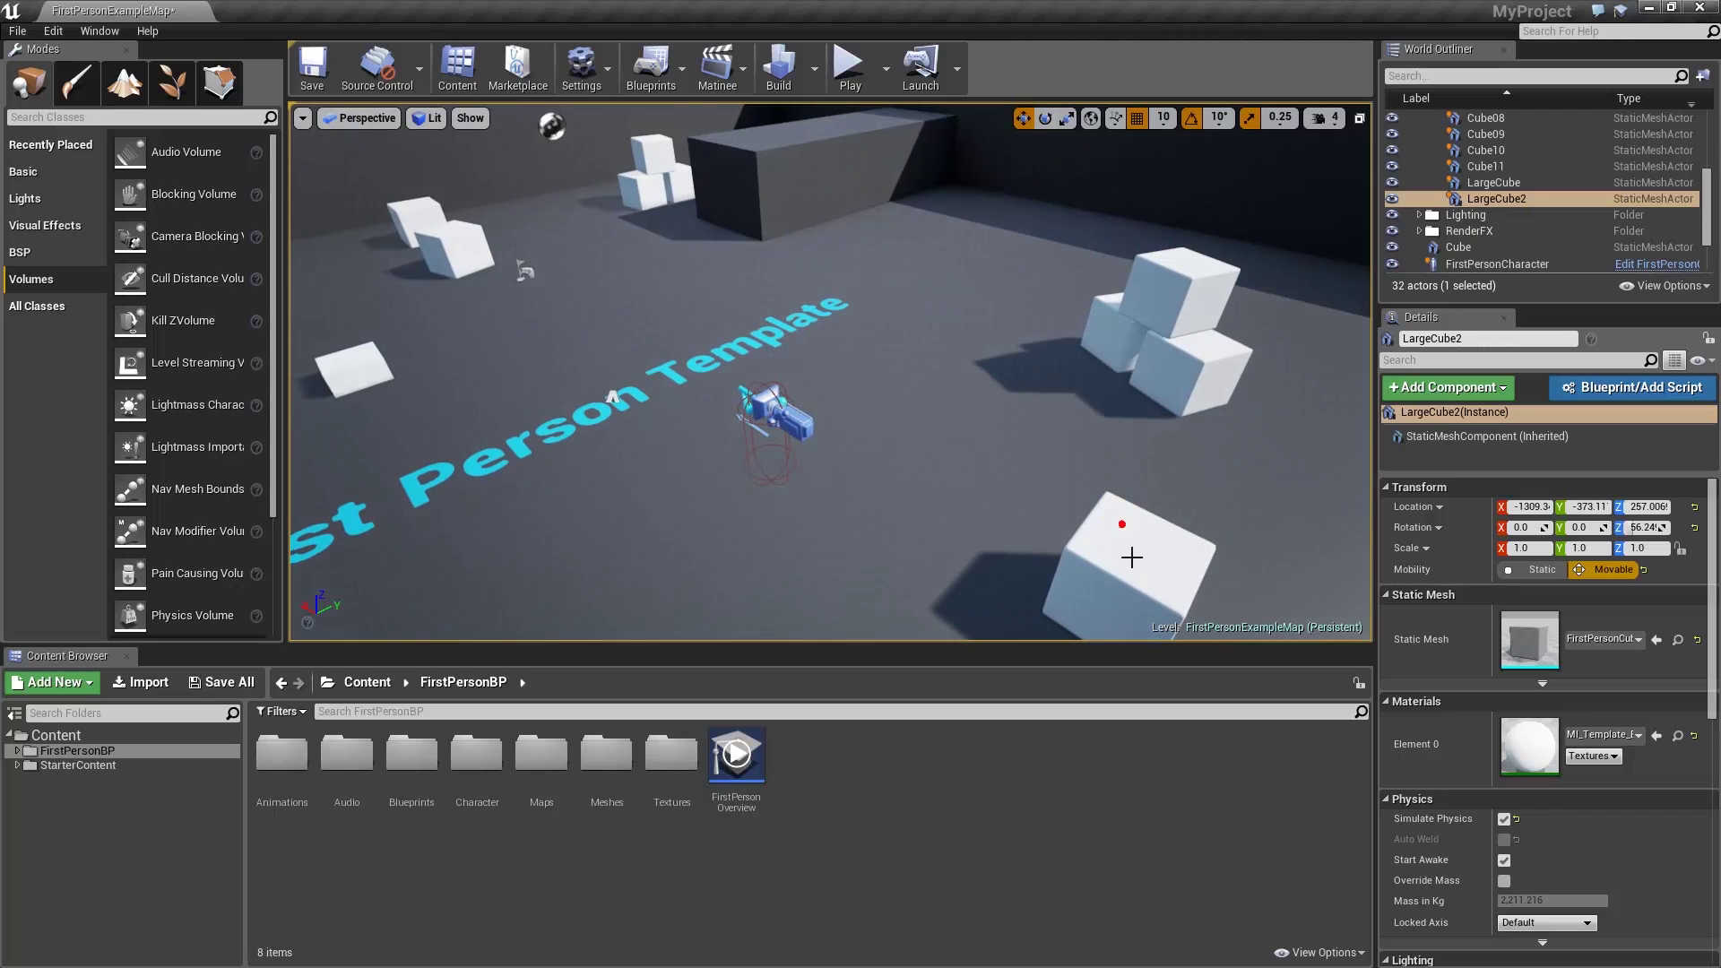
click(1146, 583)
drag(1060, 556, 874, 468)
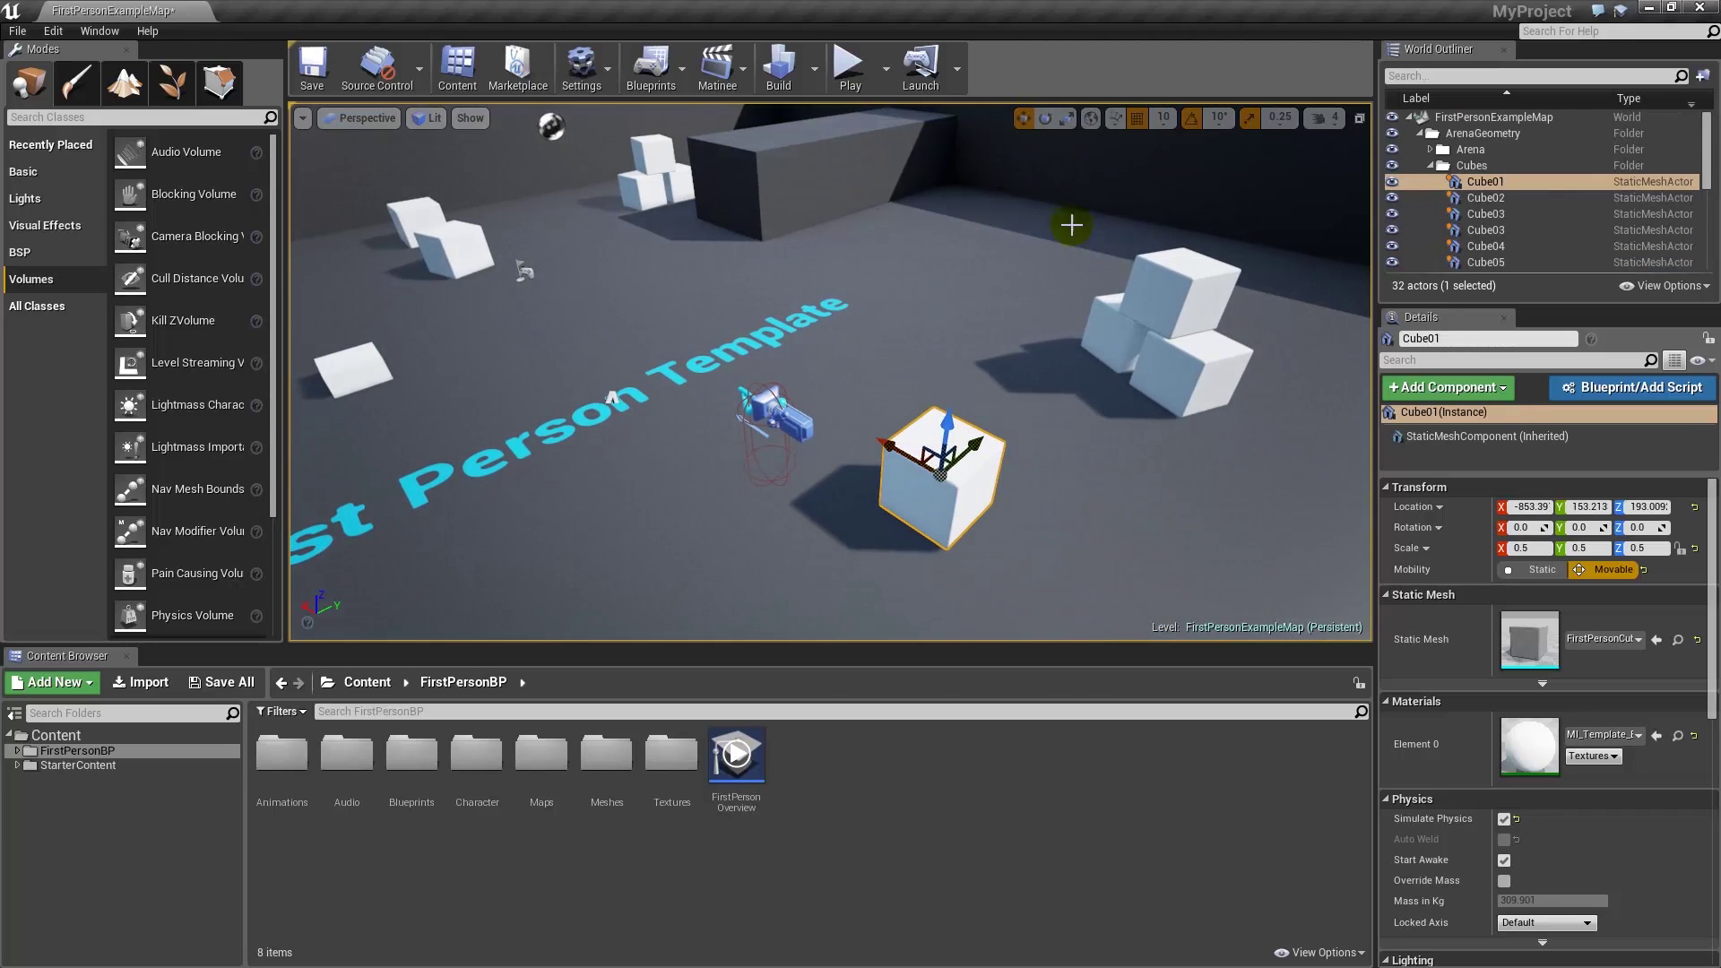
Try rotating and scaling Cube01 with the transform tools, undoing each change.
click(1044, 118)
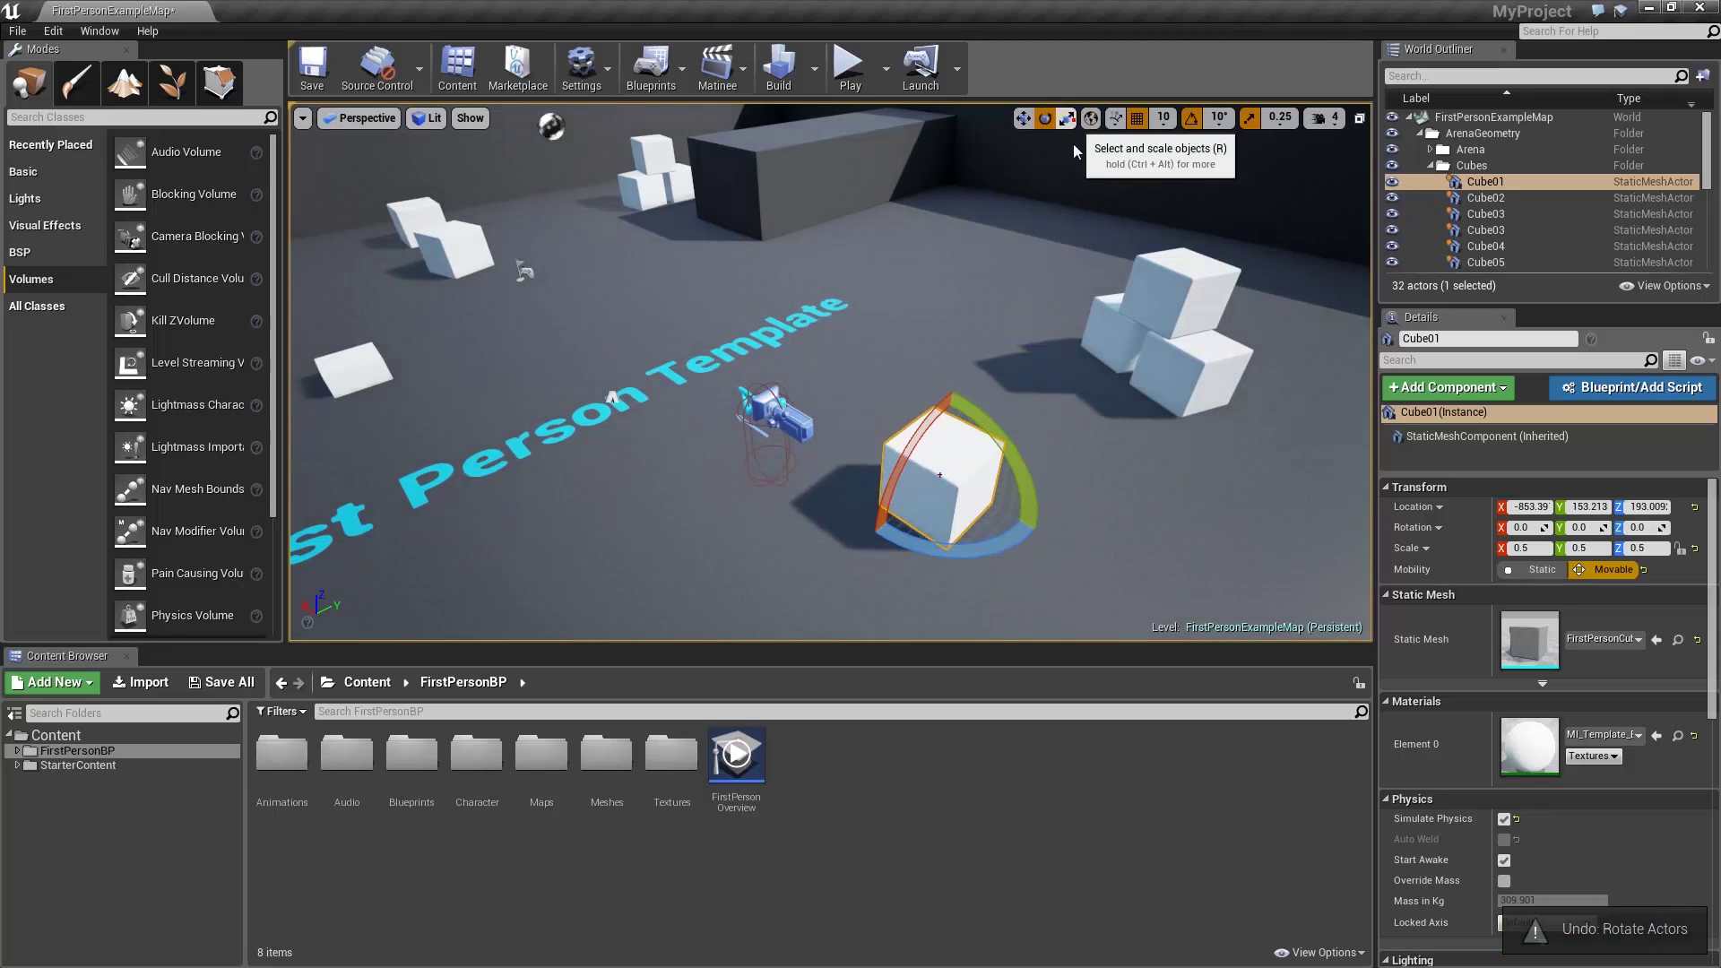
click(1066, 117)
drag(939, 475, 981, 443)
key(ctrl+z)
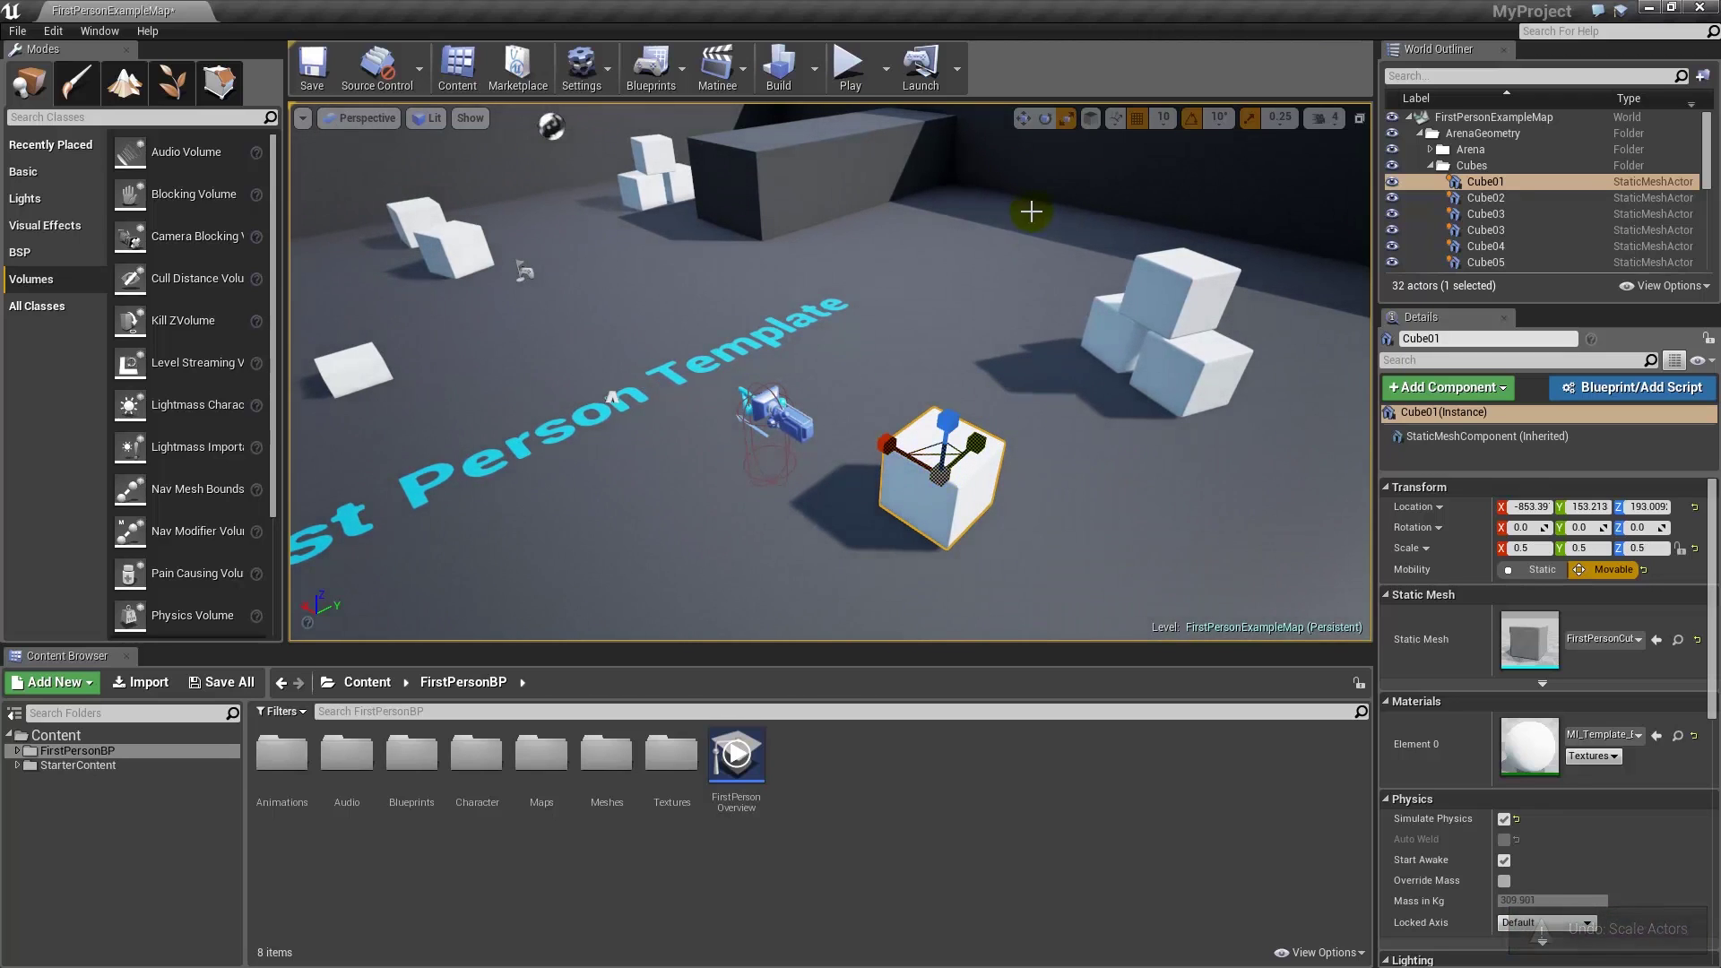
Try the transform gizmo's coordinate system toggle and turn on surface snapping.
click(1091, 119)
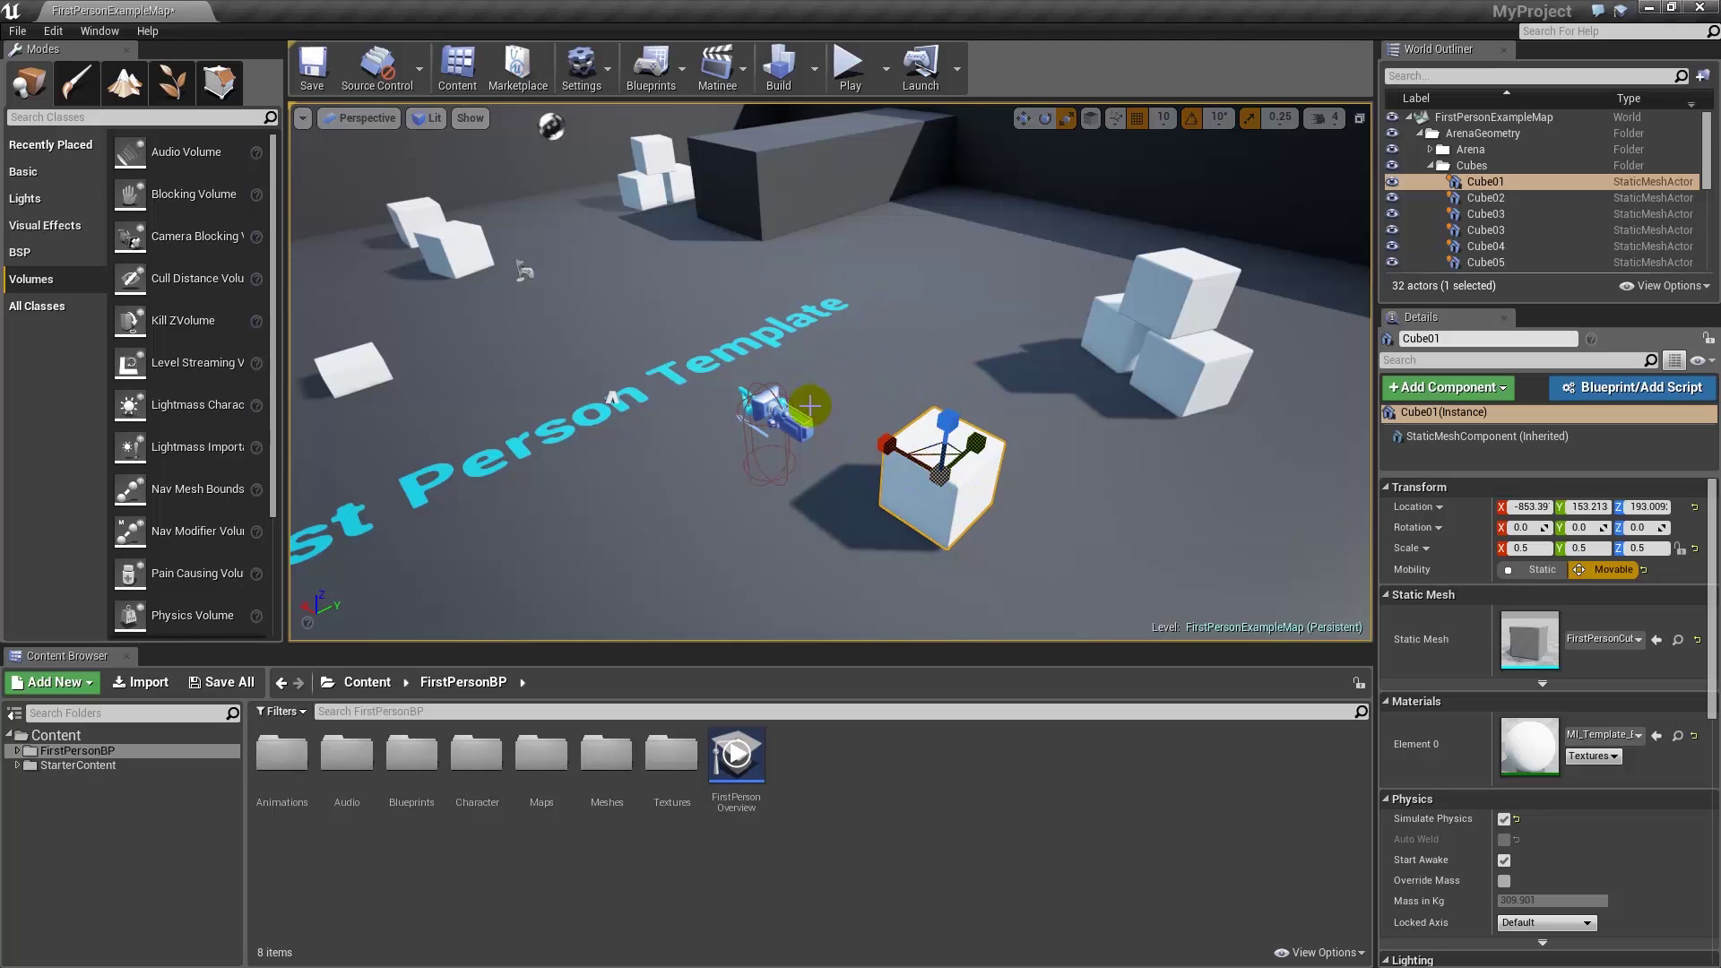
click(1114, 125)
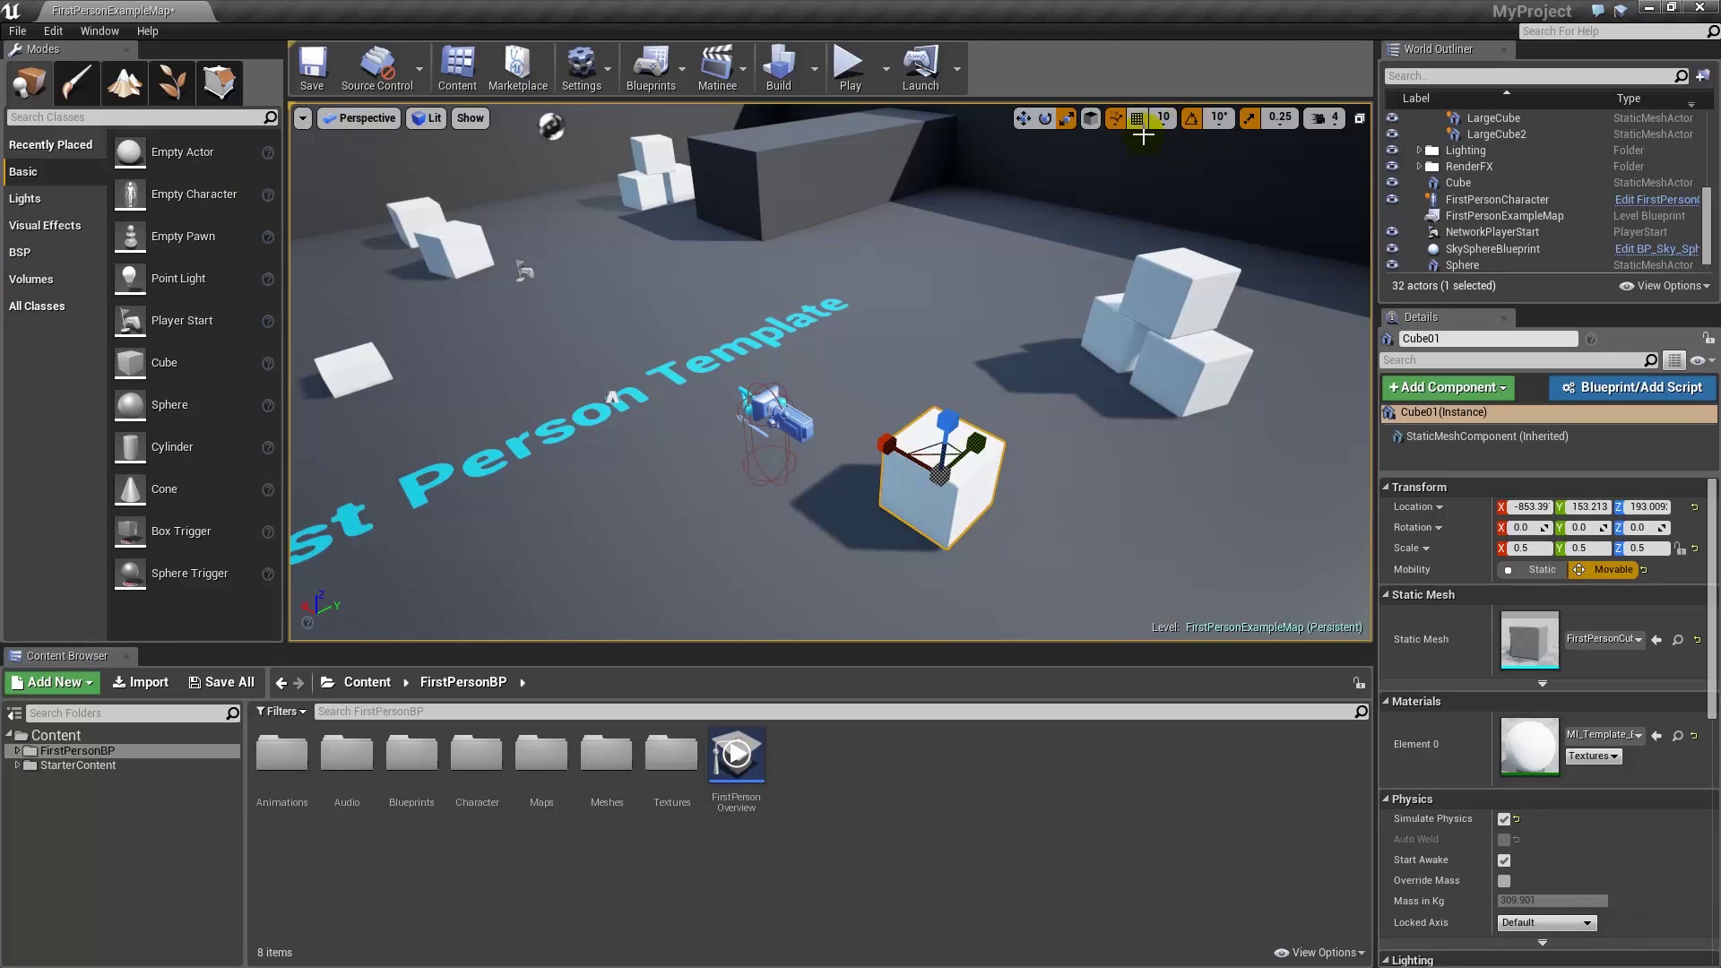
Try rotating Cube01 about its vertical axis with rotation snapping, and look over the available rotation snap angles.
key(e)
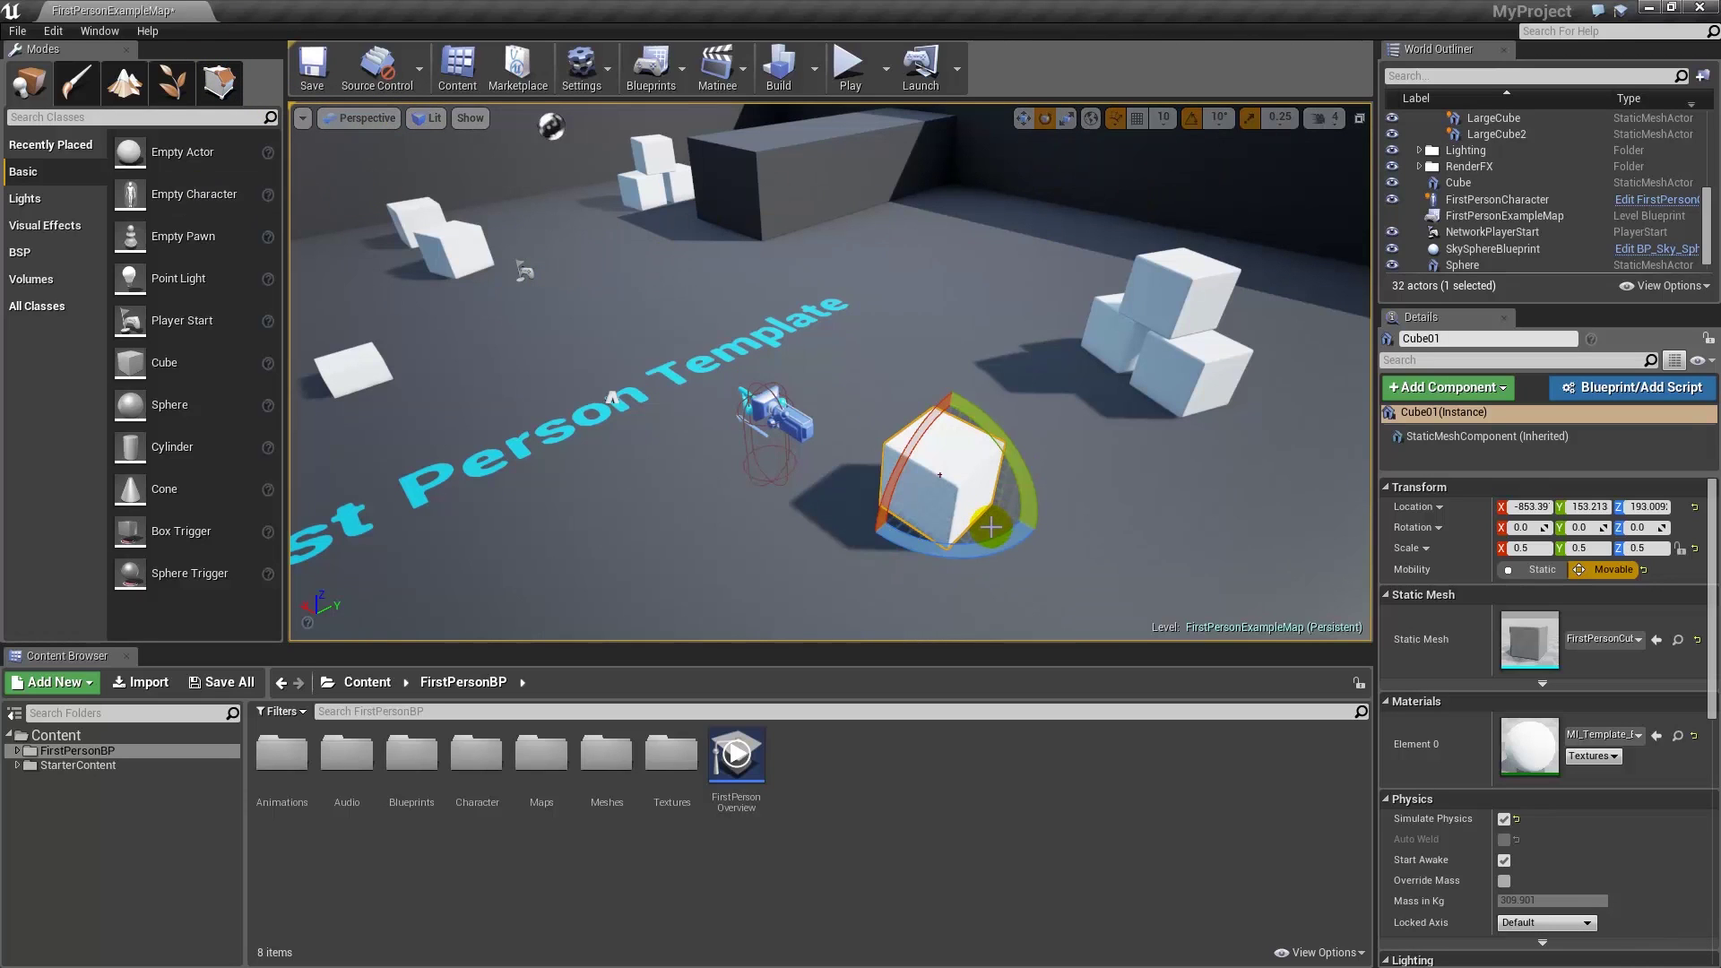
drag(979, 552, 1062, 542)
click(1220, 117)
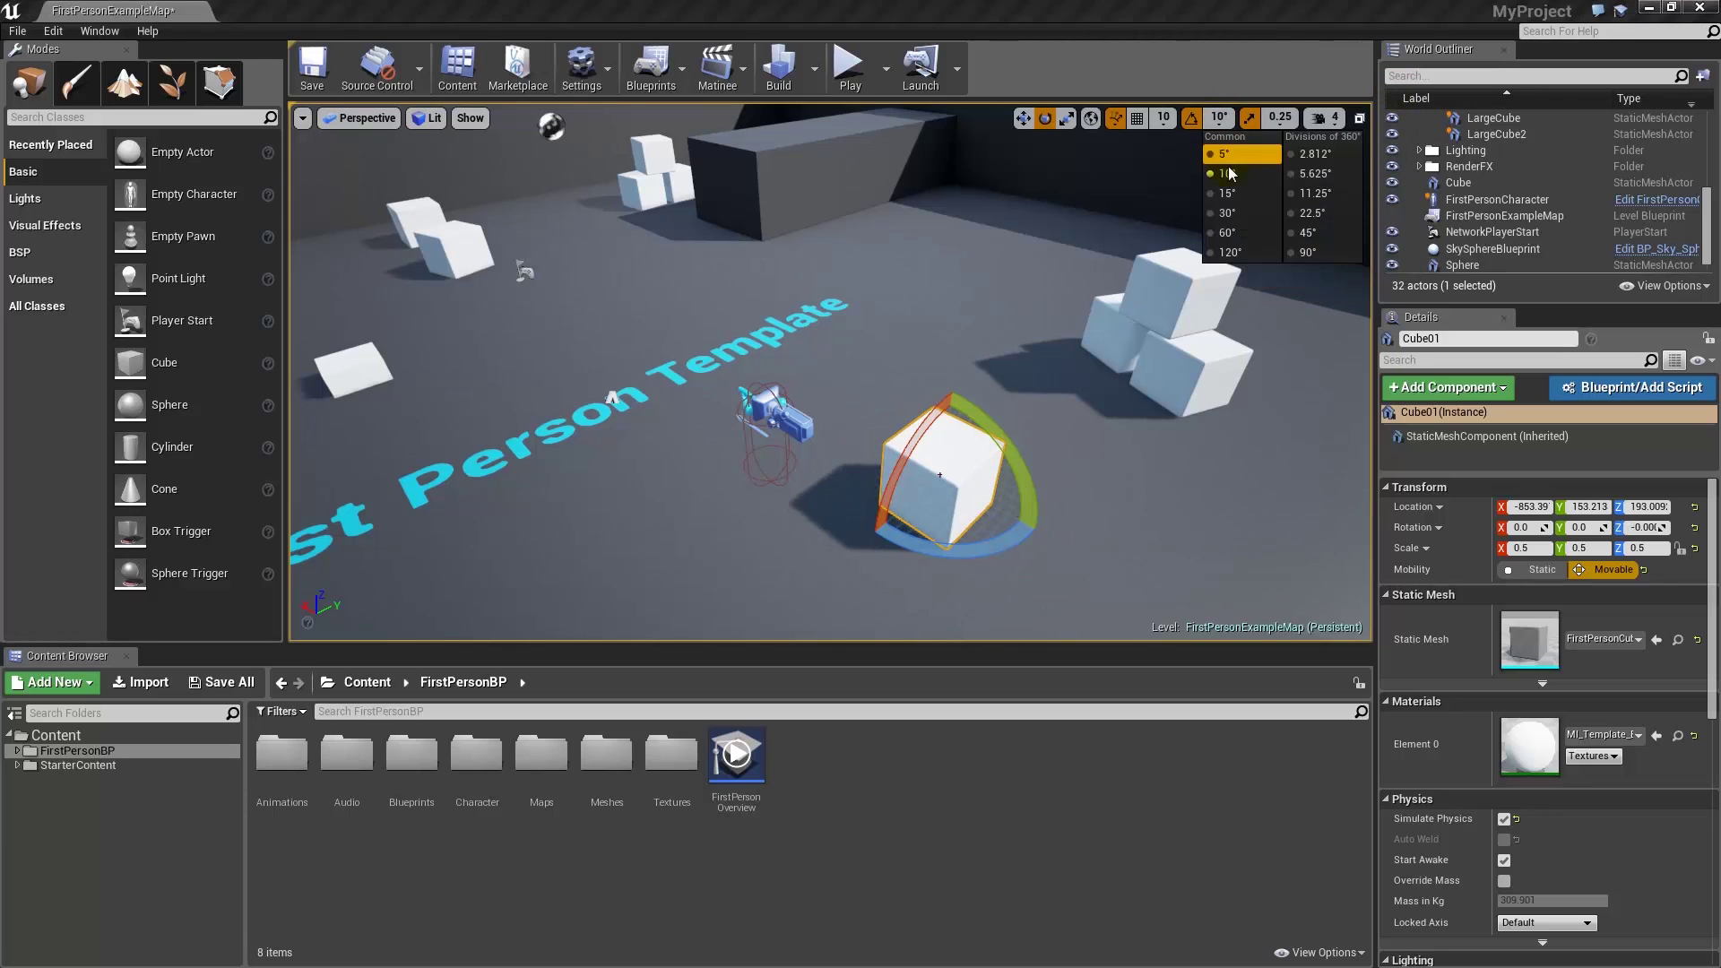
click(1131, 32)
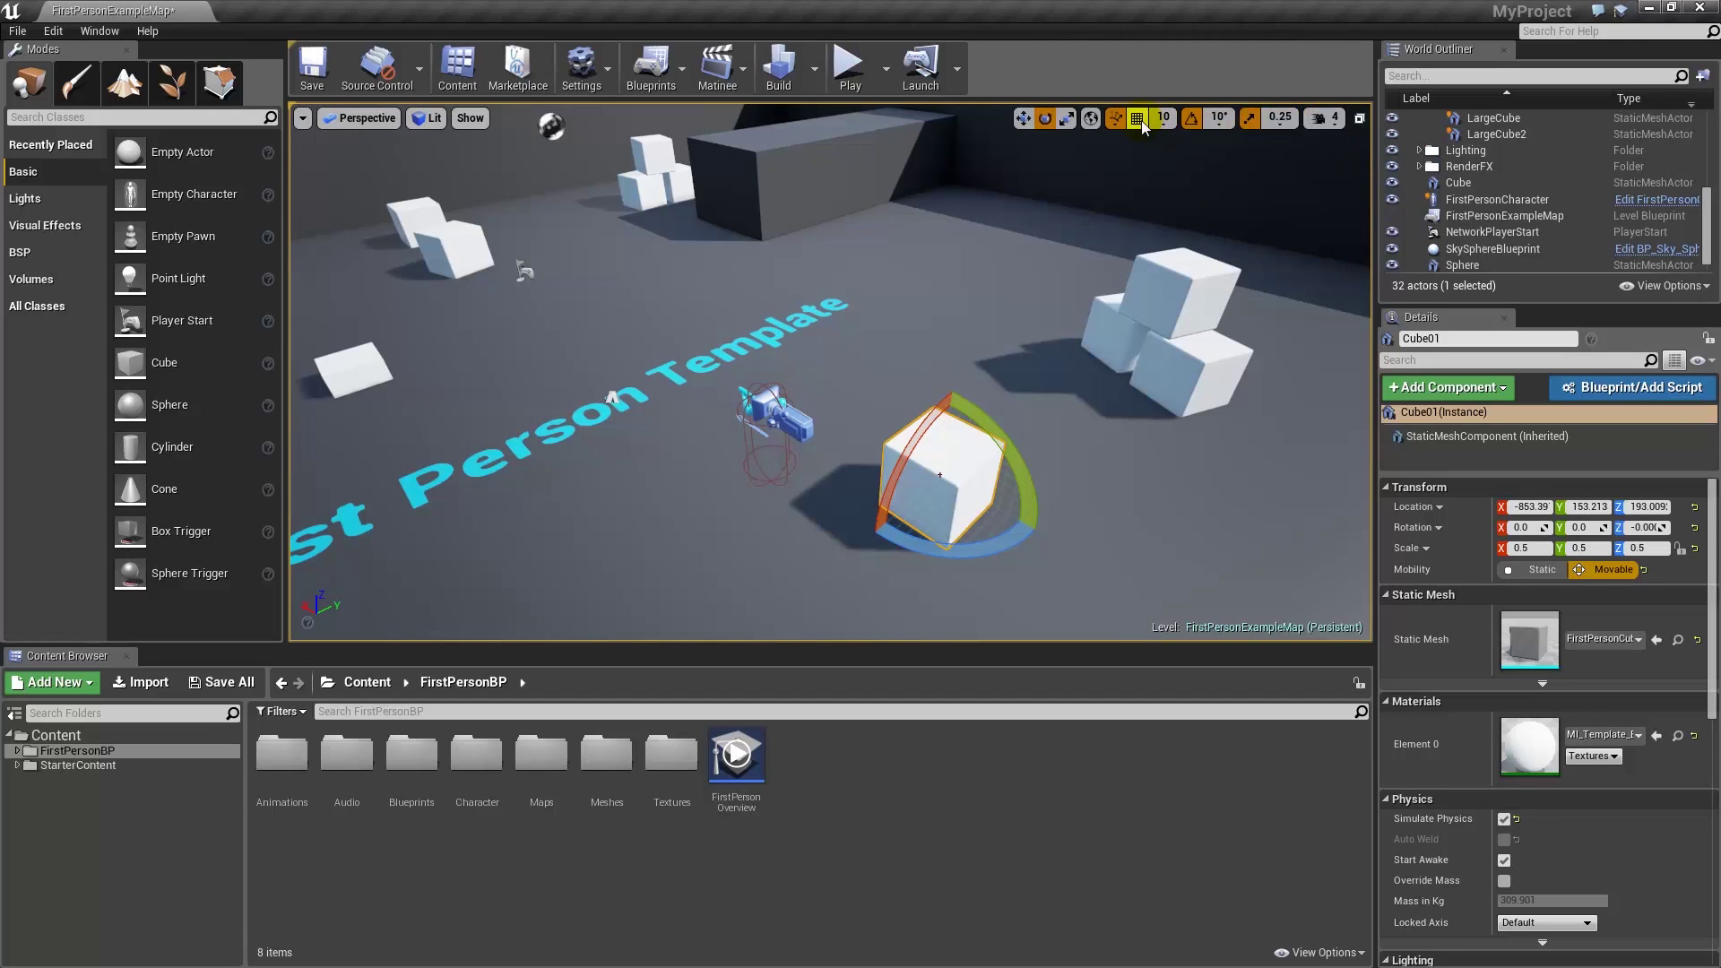
Place a basic cube on the floor behind the First Person Template text, at X 50, Y 140, Z 130.
drag(179, 364, 1205, 143)
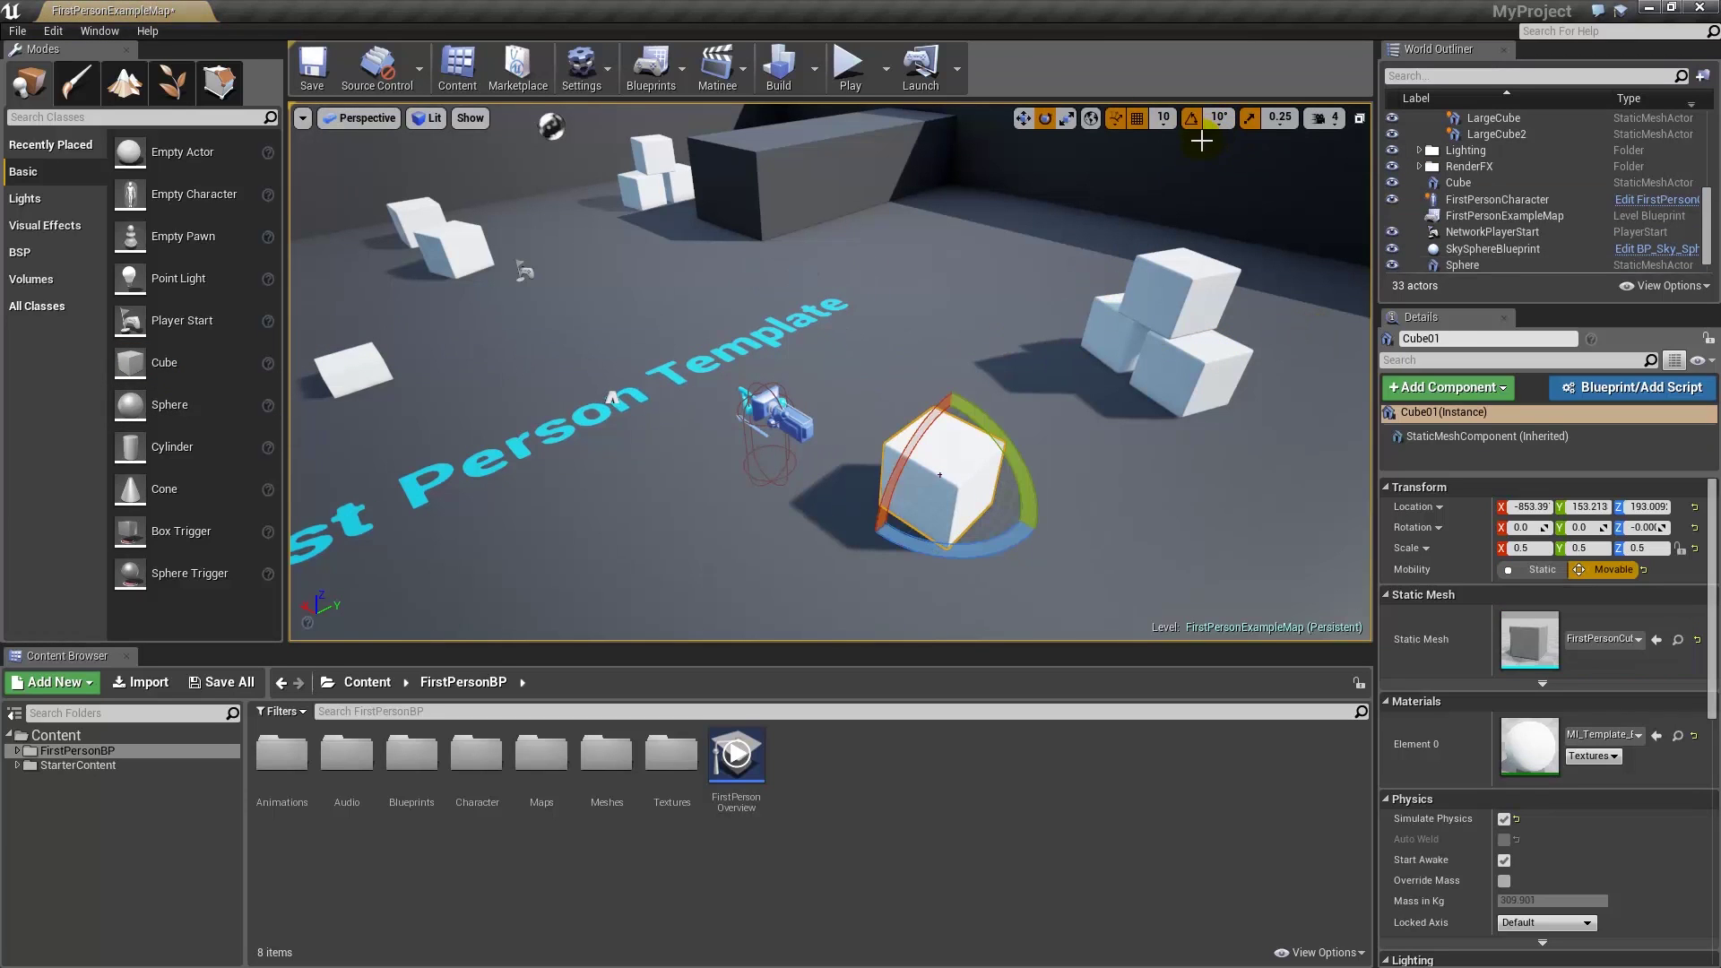
drag(156, 327, 538, 354)
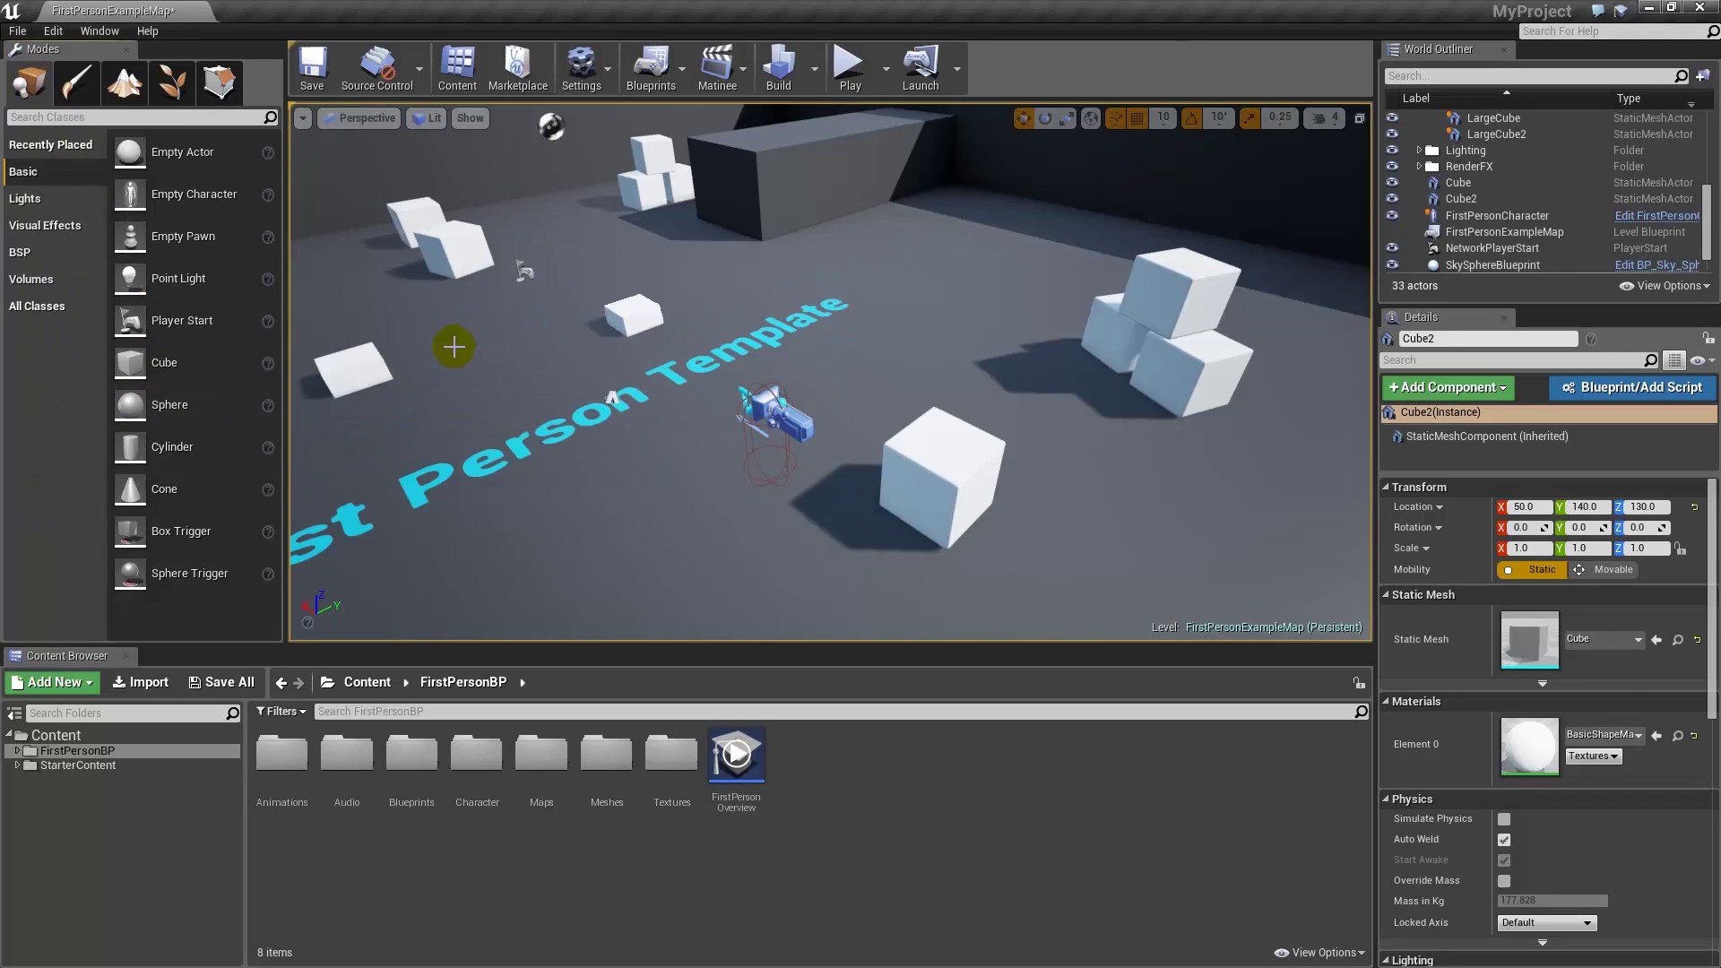
drag(357, 155, 18, 87)
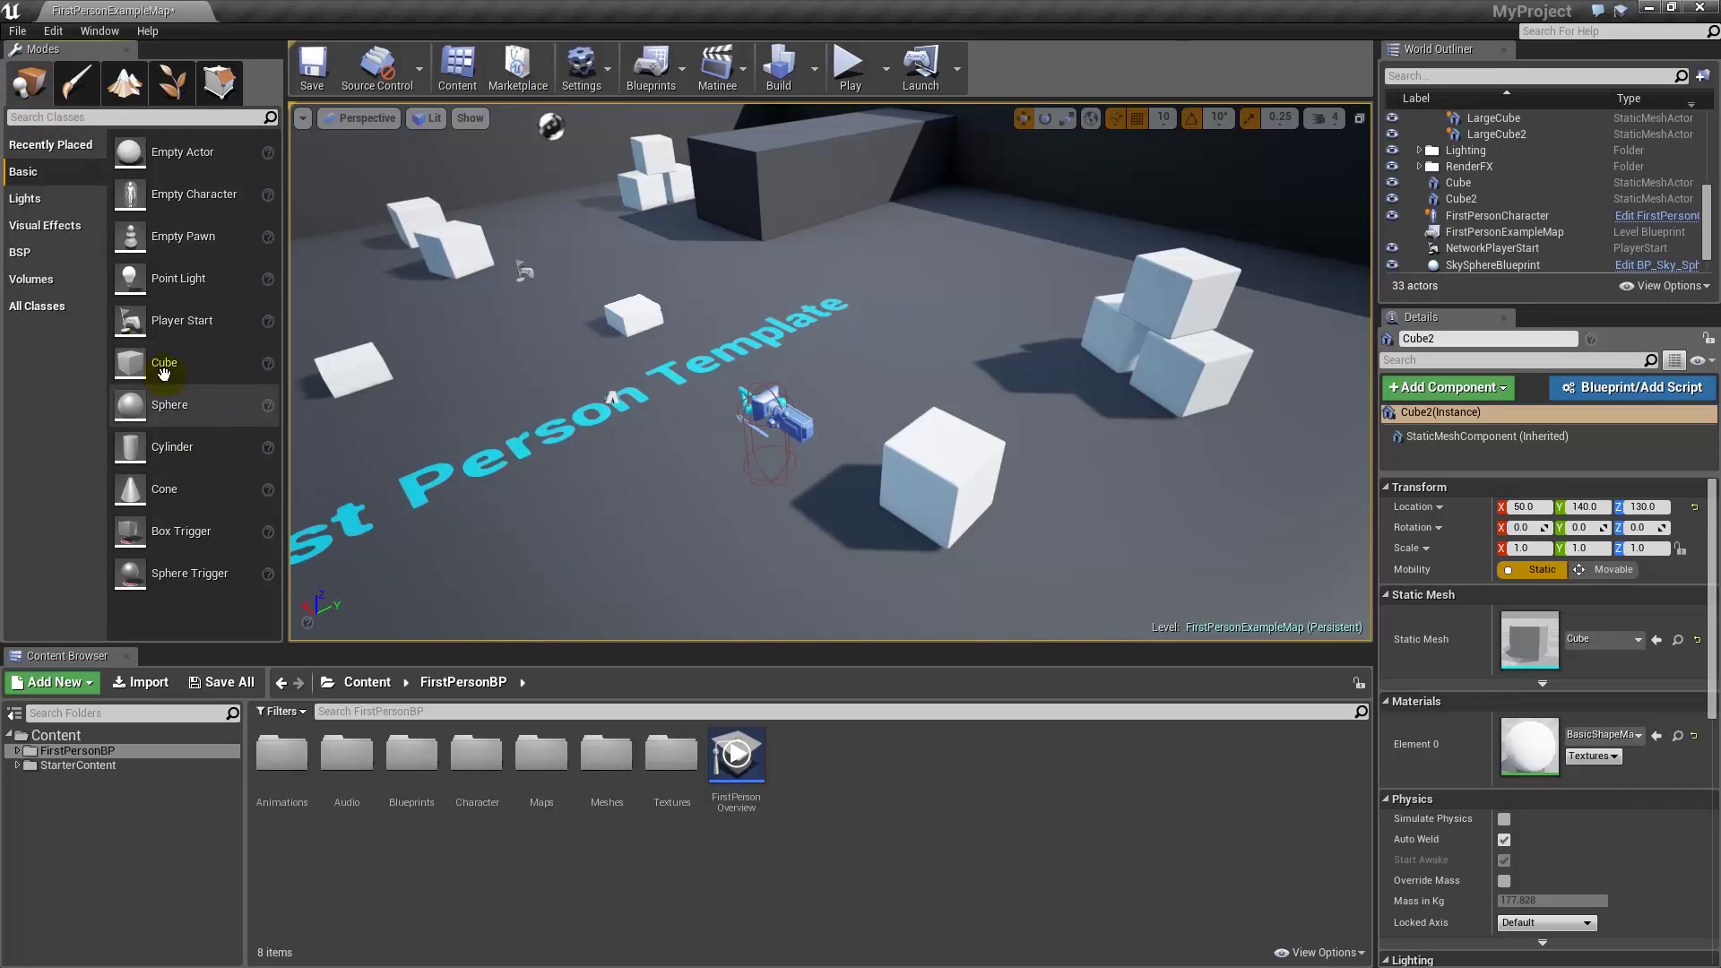
Look through the Paint, Landscape, Foliage and Geometry Editing modes, and return to Place mode.
click(76, 83)
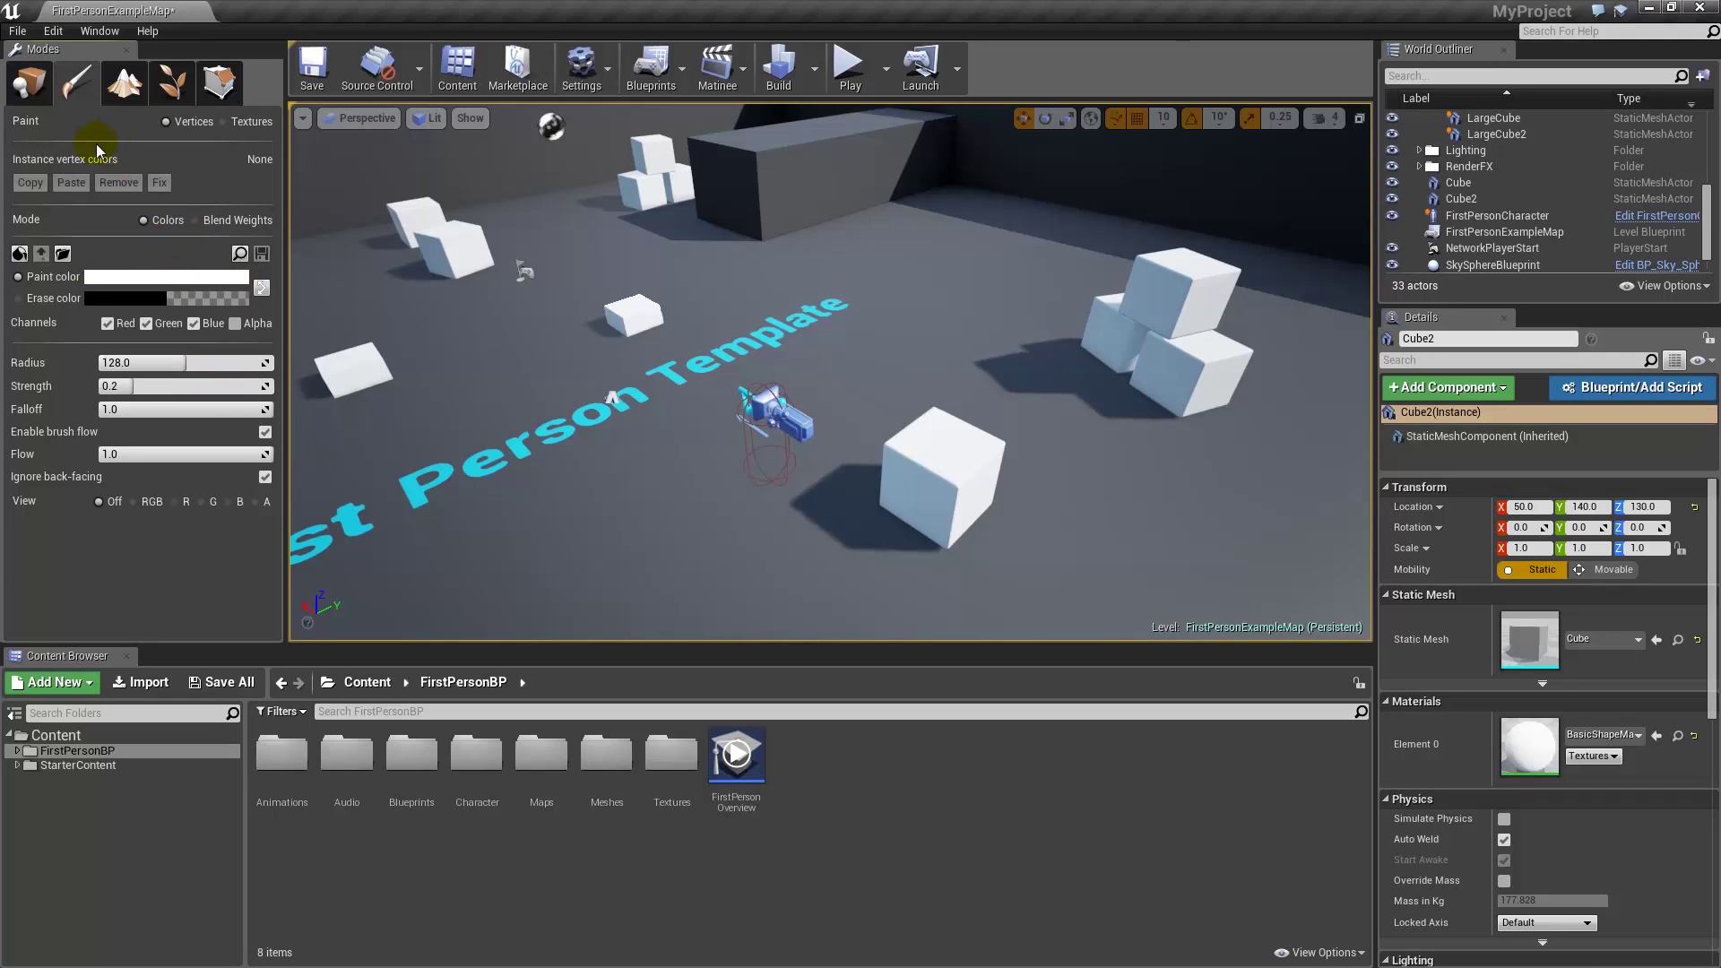
click(124, 82)
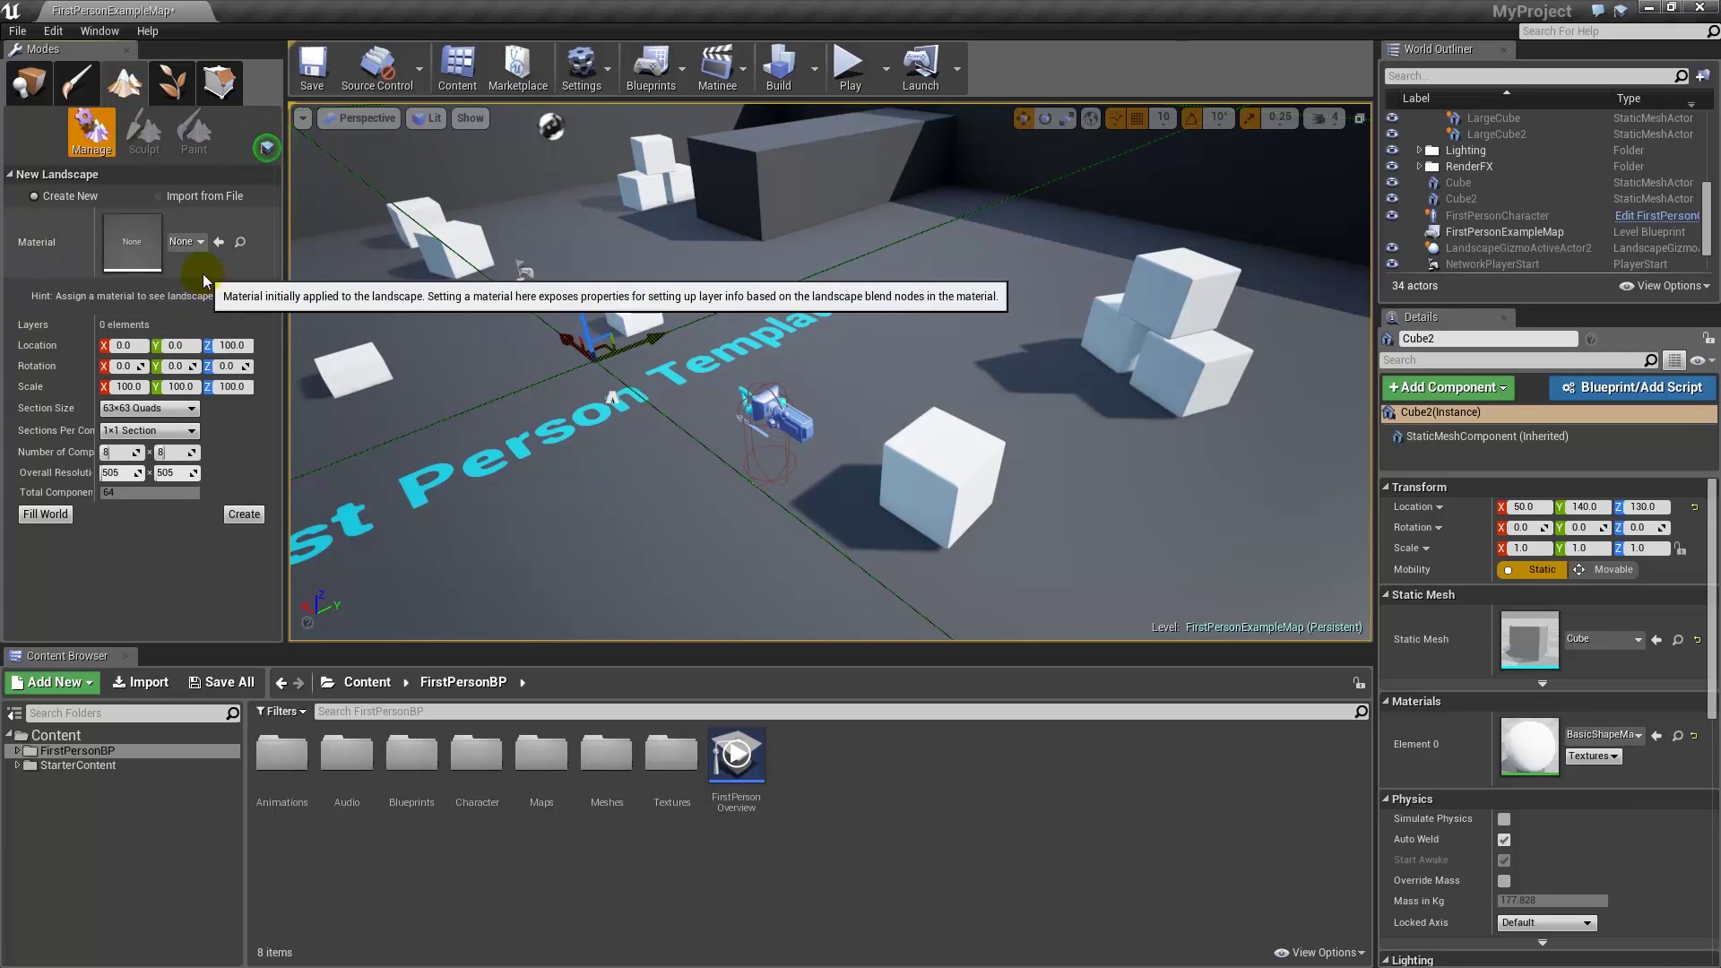
click(174, 85)
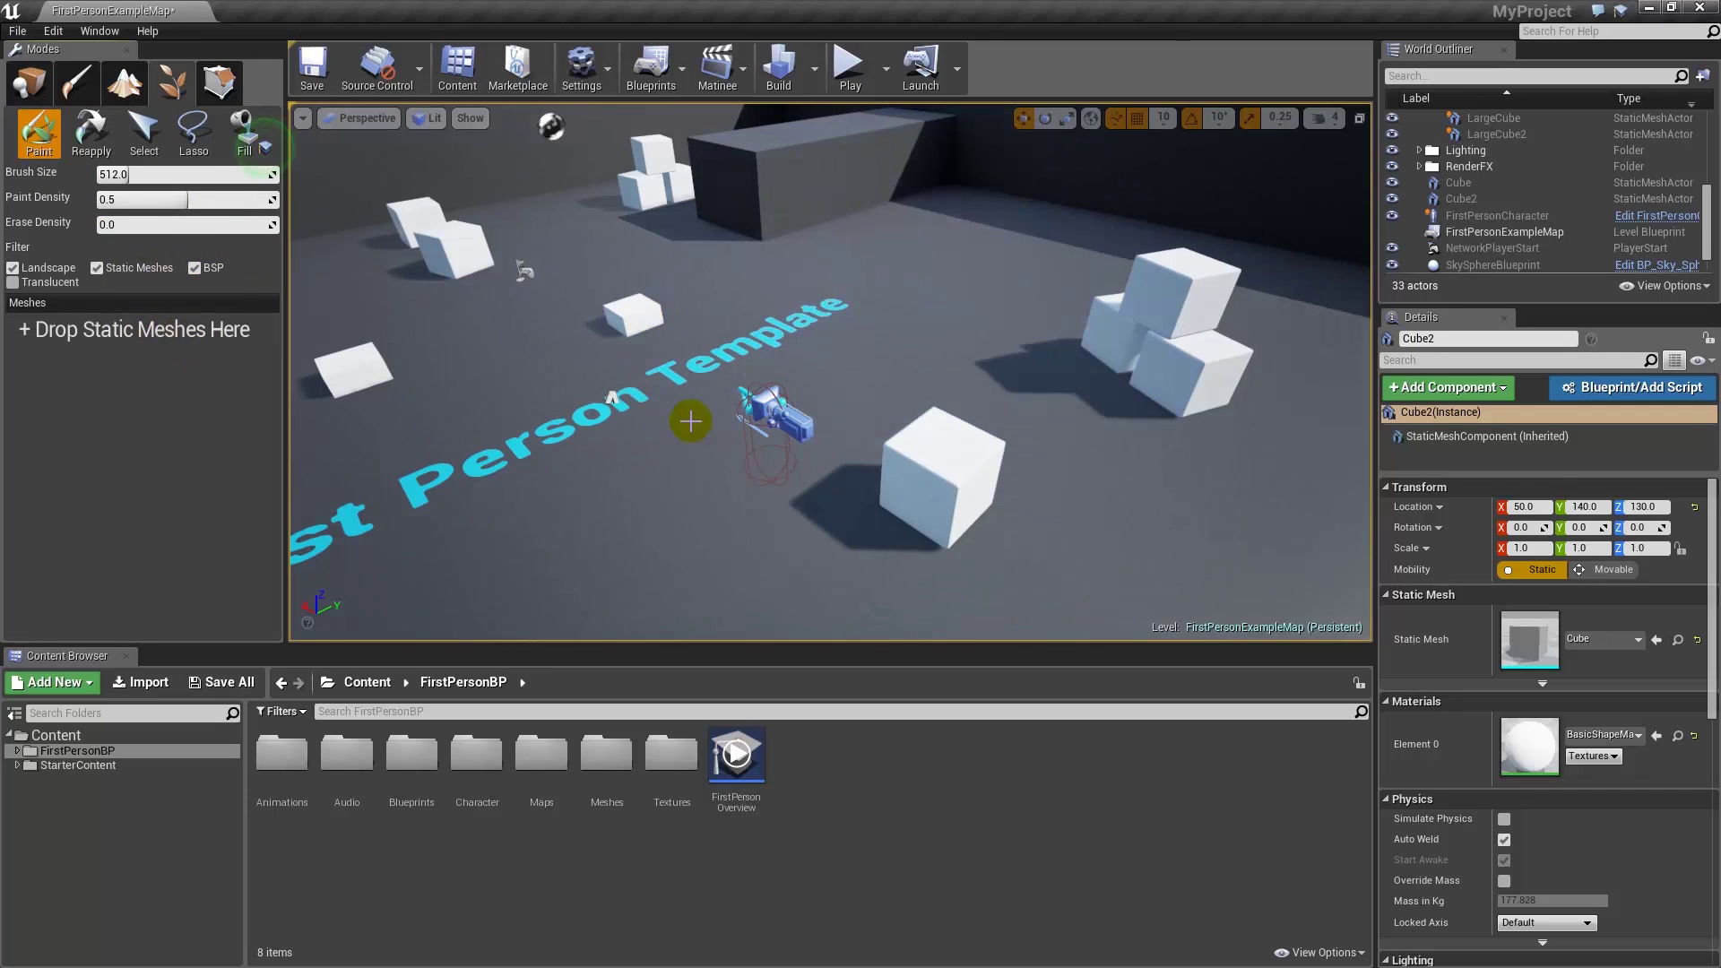
click(219, 83)
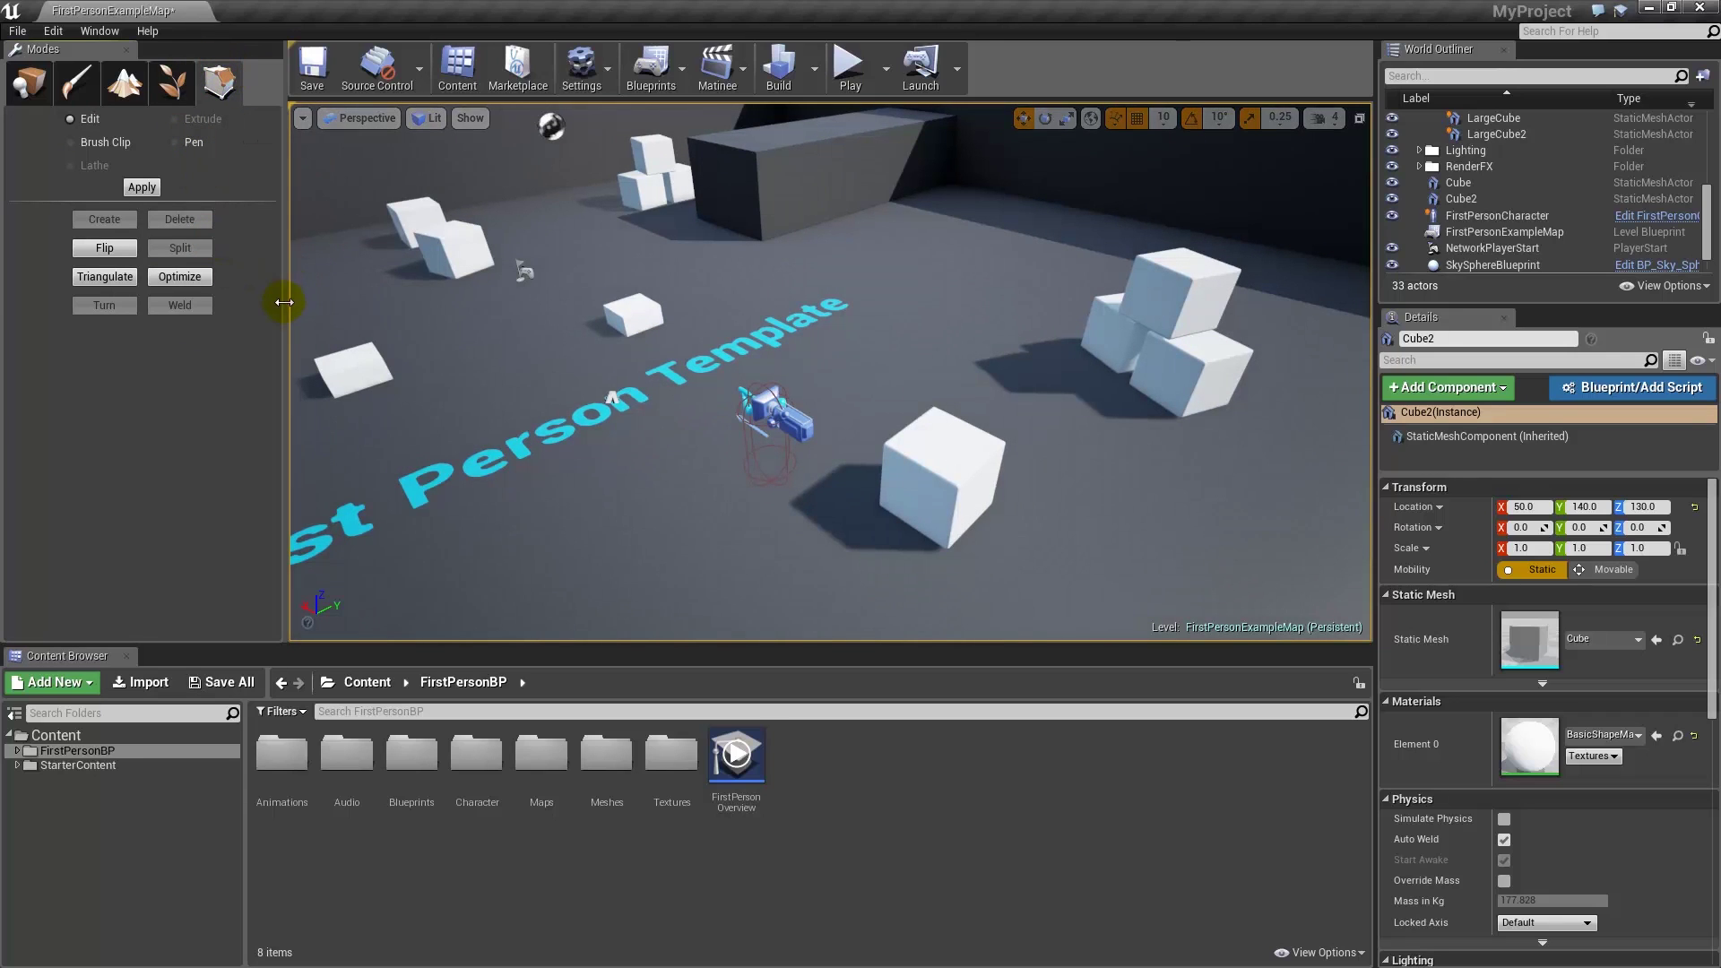
click(32, 84)
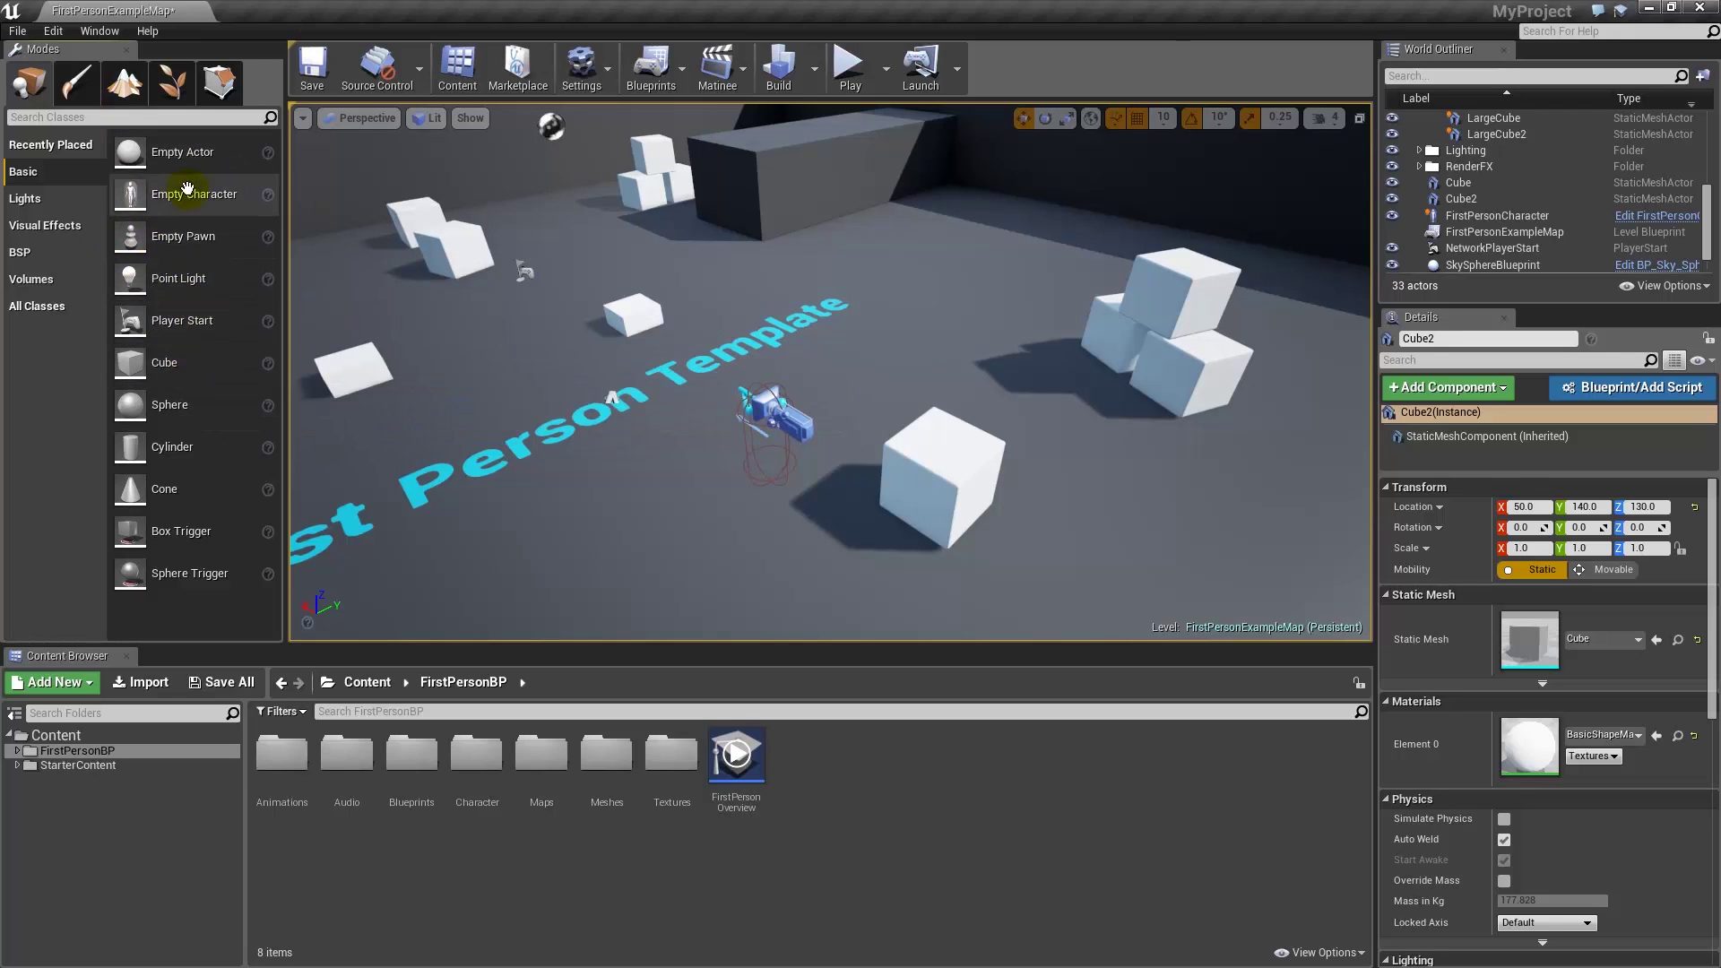
Select the newly placed cube beside the First Person Template text.
right_drag(929, 356, 865, 386)
click(699, 343)
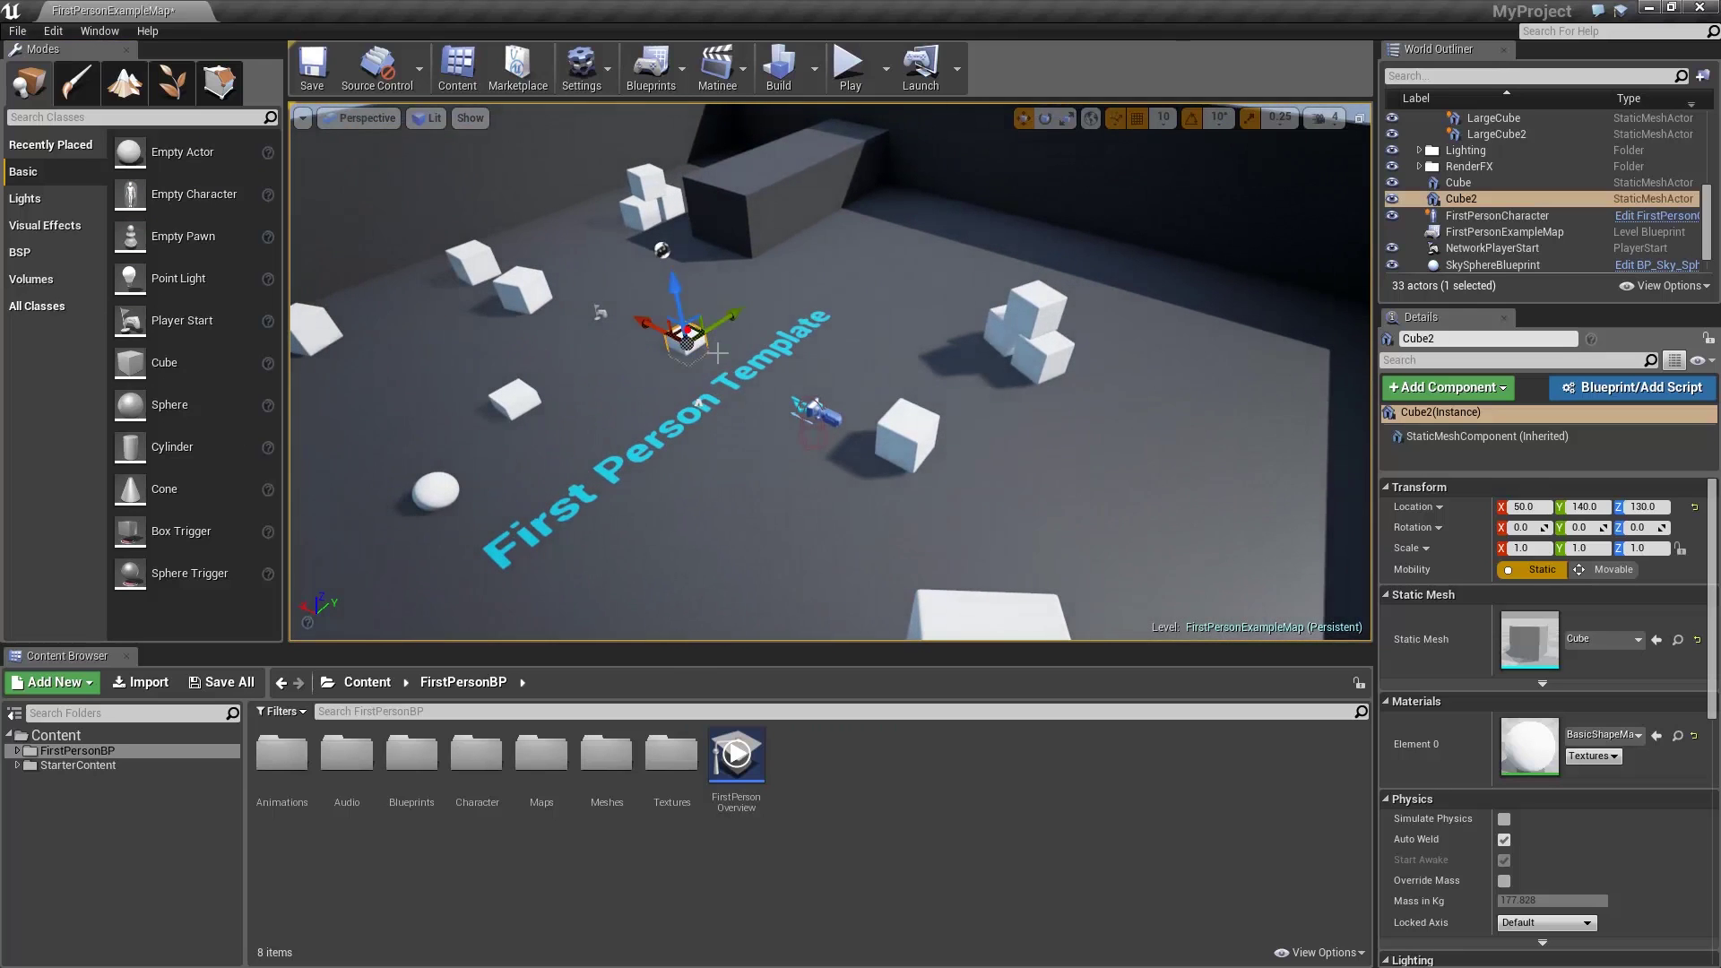